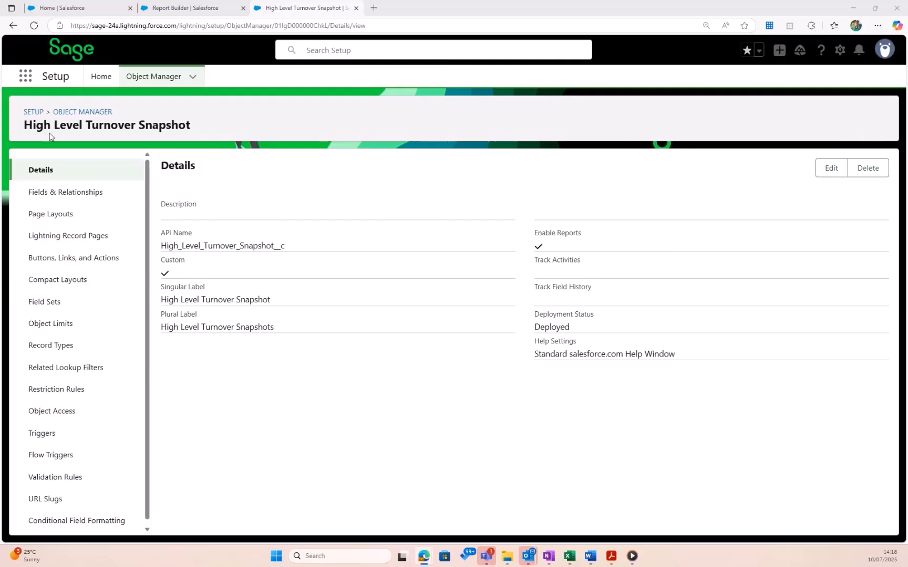
Start a new custom field on the High Level Turnover Snapshot object with the Date/Time data type.
left_click(69, 200)
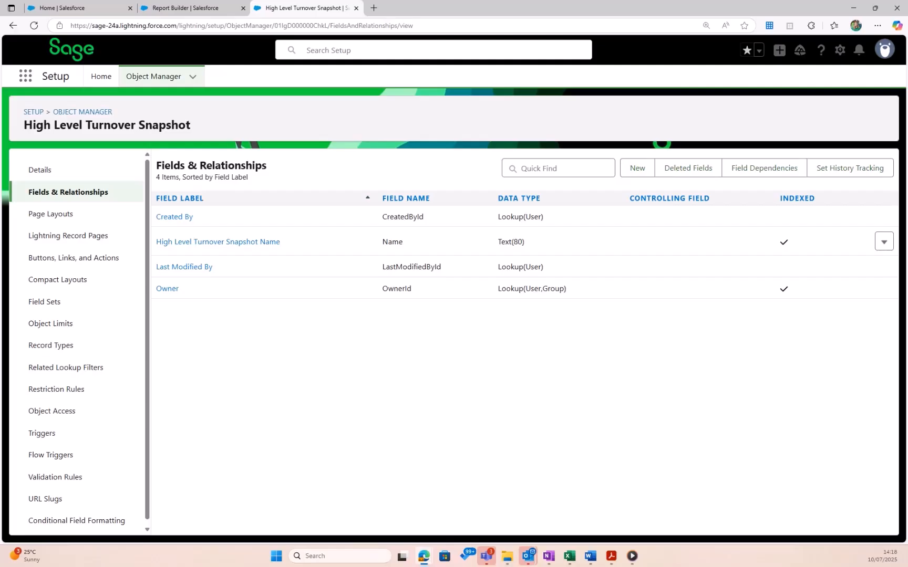
left_click(636, 168)
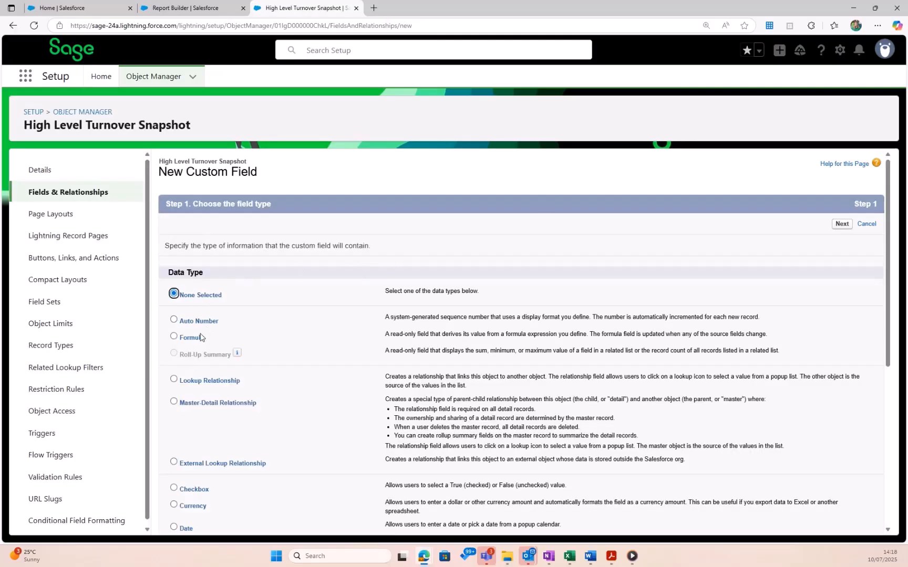
scroll(205, 363, "down", 3)
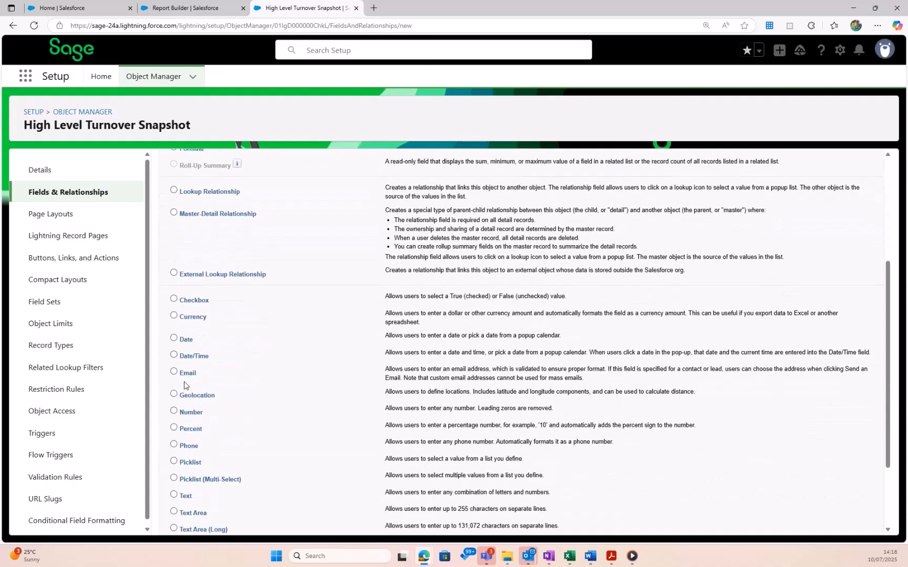
left_click(187, 358)
scroll(284, 304, "down", 2)
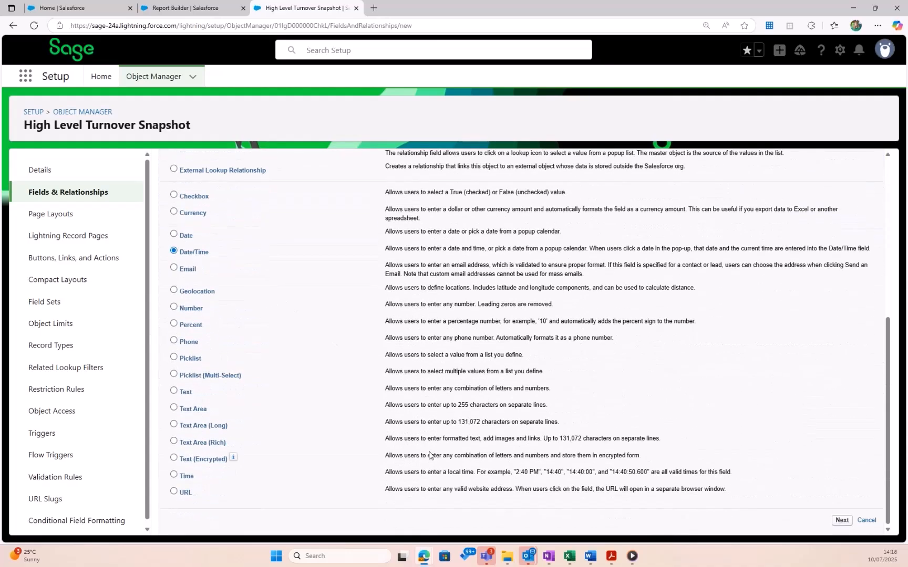
Label the new date/time field "Run Date Time" and let its field name fill in as Run_Date_Time.
left_click(355, 247)
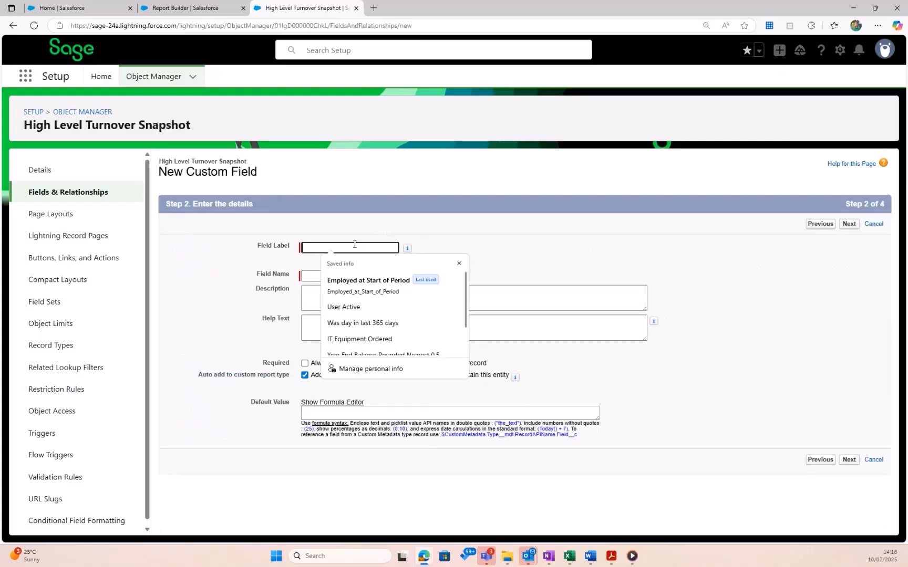
type("Run Dat")
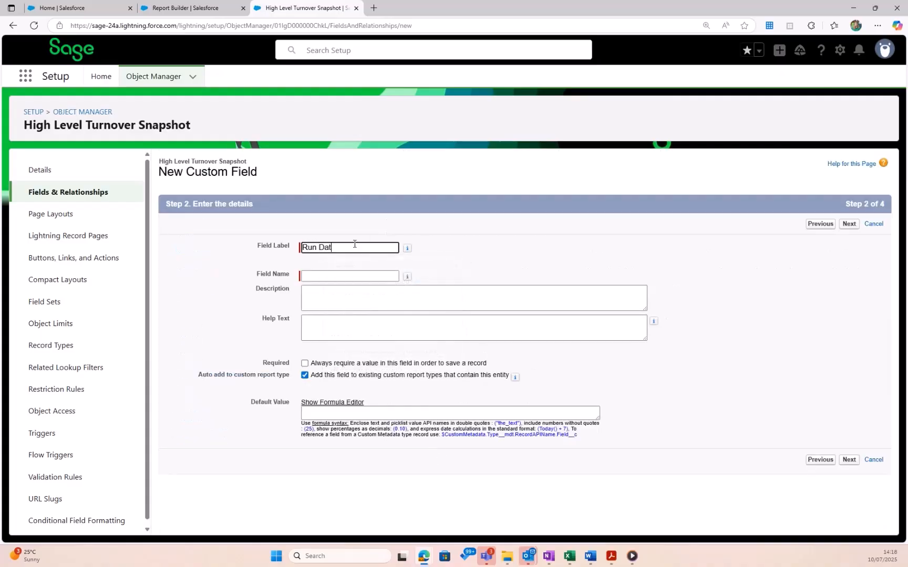
type("e Time")
key("Tab")
left_click(338, 298)
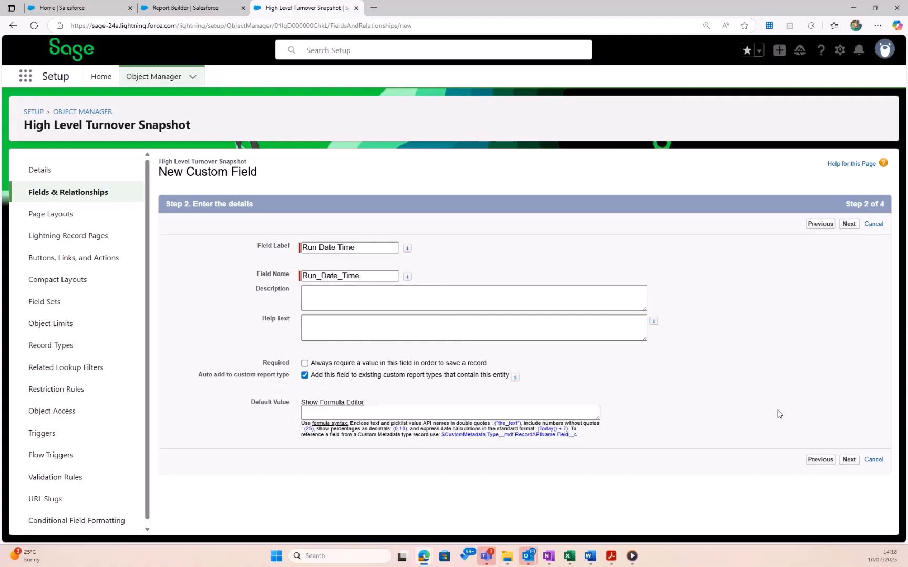
Save the Run Date Time field with default field-level security and the High Level Turnover Snapshot Layout, and start another custom field.
left_click(848, 460)
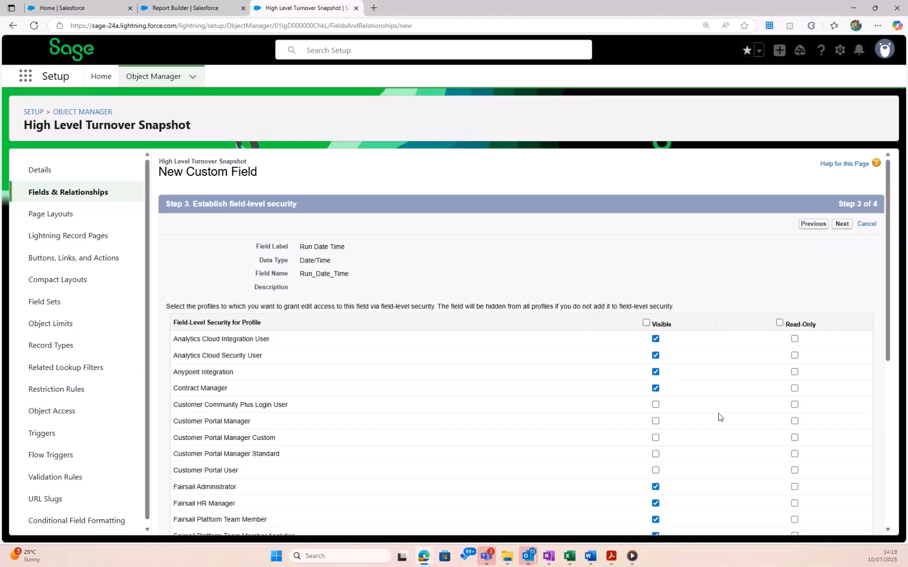
left_click(842, 224)
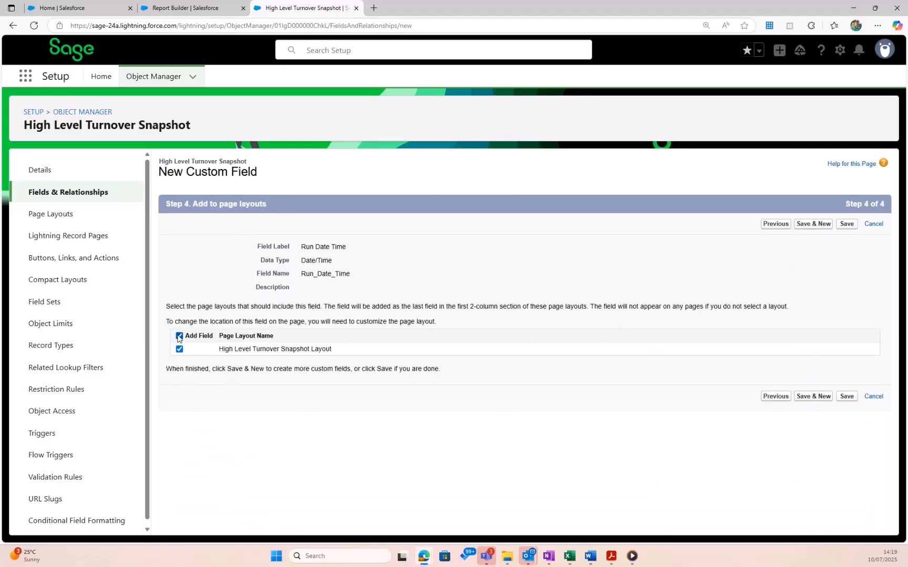
left_click(179, 336)
left_click(179, 336)
left_click(821, 398)
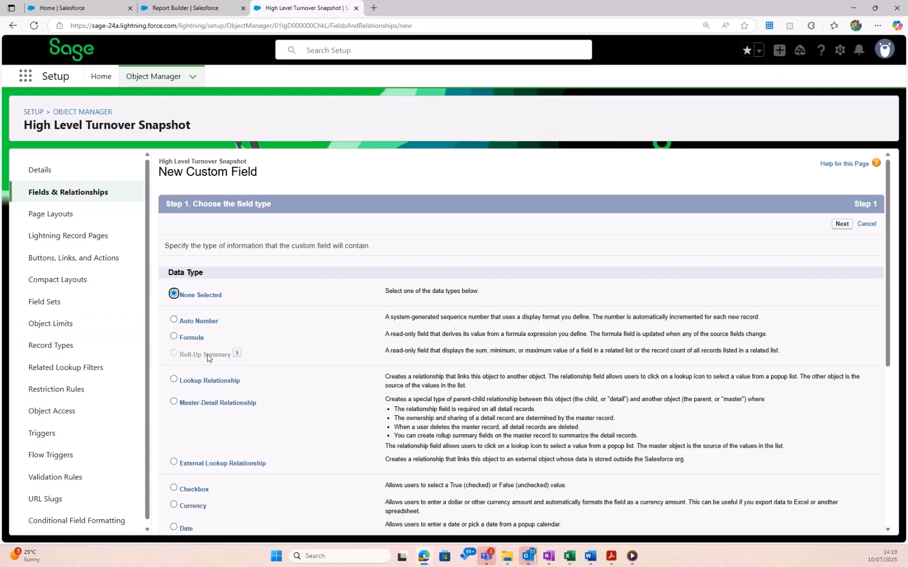
Choose Number as the data type of the second custom field and proceed to its details.
scroll(208, 357, "down", 3)
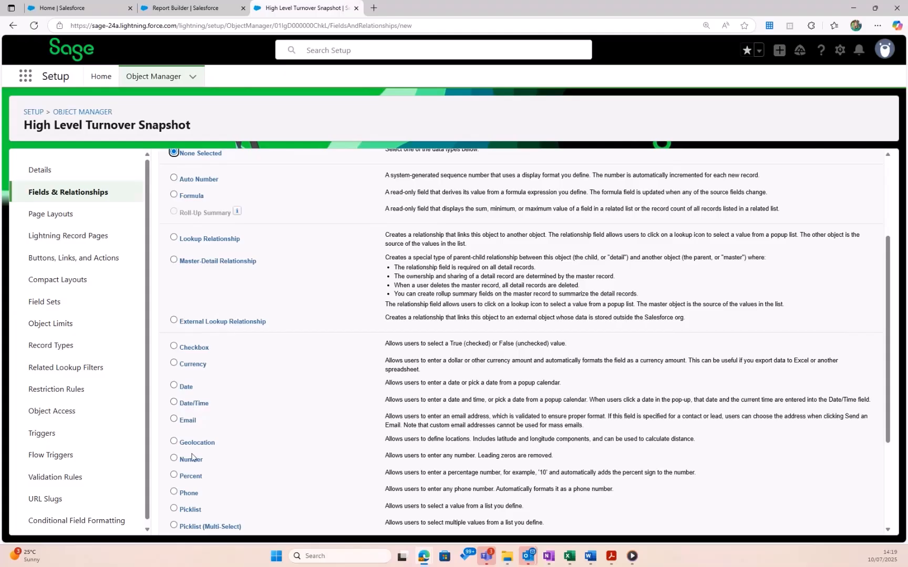
left_click(191, 459)
scroll(390, 425, "down", 3)
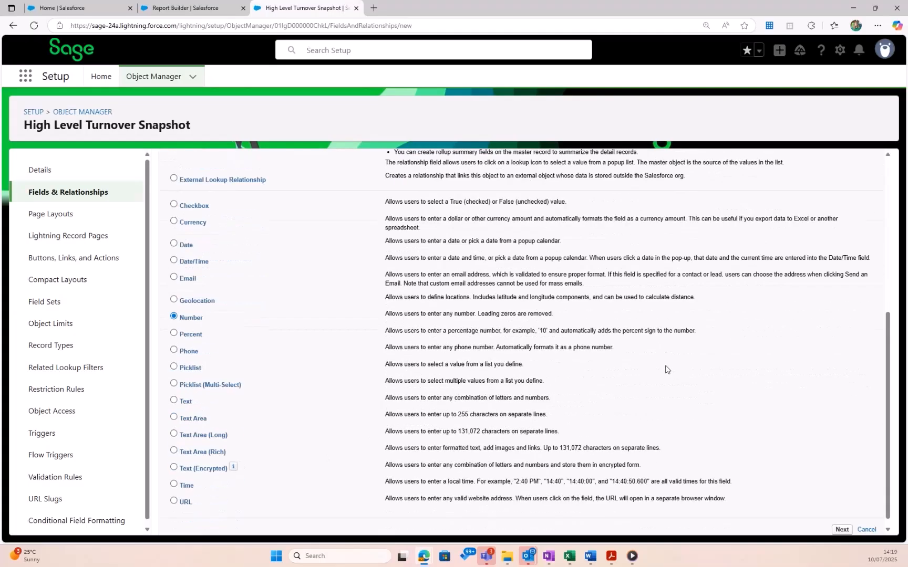
left_click(839, 531)
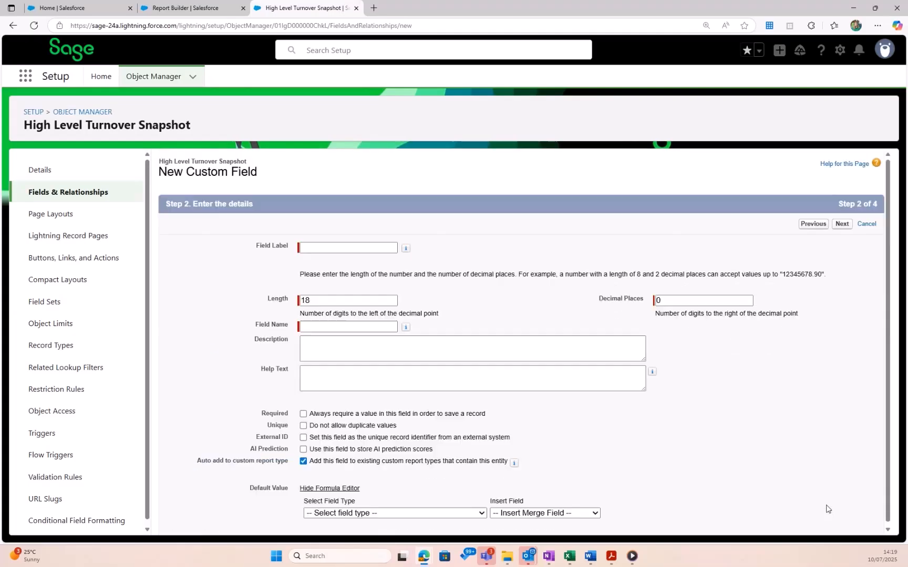
Label the number field "Headcount at Start of Period", keeping the default length and decimal places.
left_click(322, 249)
type("Hea")
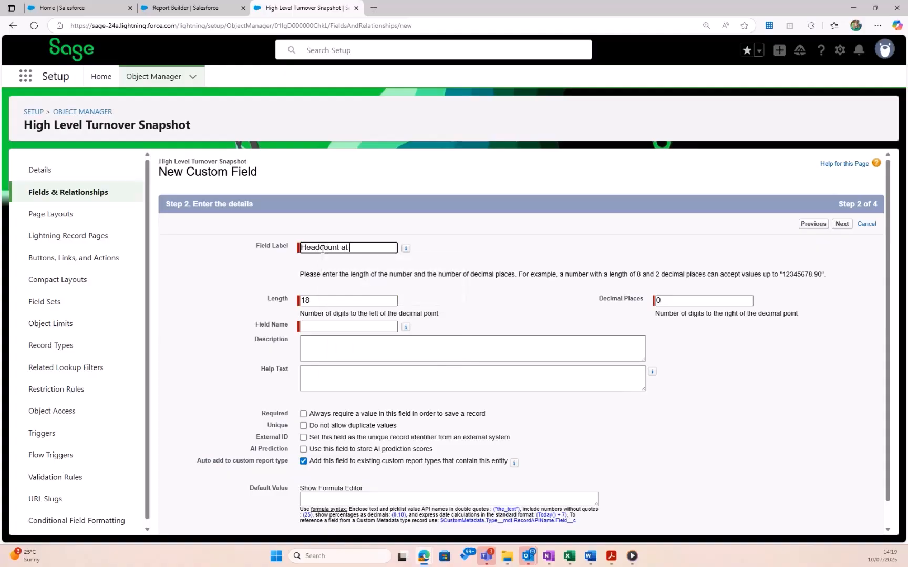
type("dcount at Start of Period")
scroll(492, 246, "down", 1)
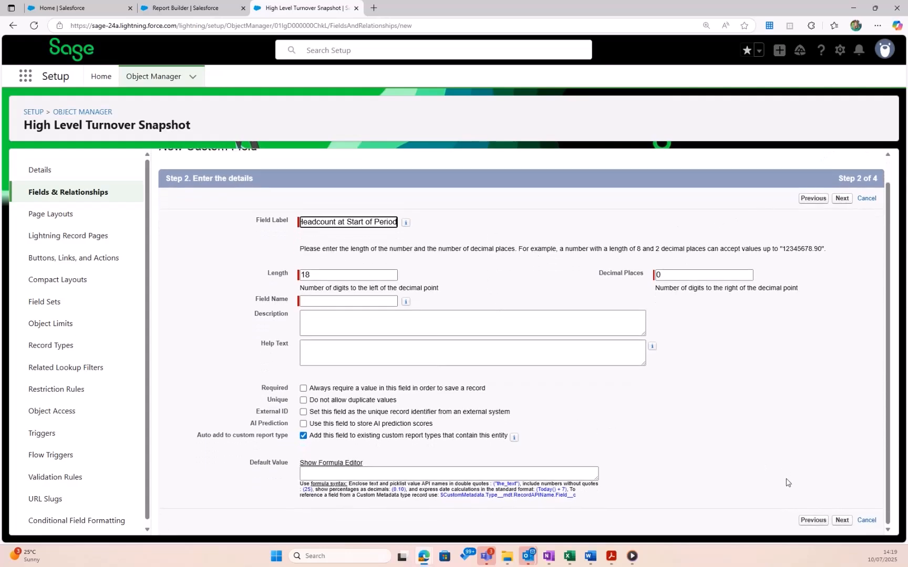
Save the Headcount at Start of Period field with default field-level security and page layout, and start another custom field.
left_click(840, 520)
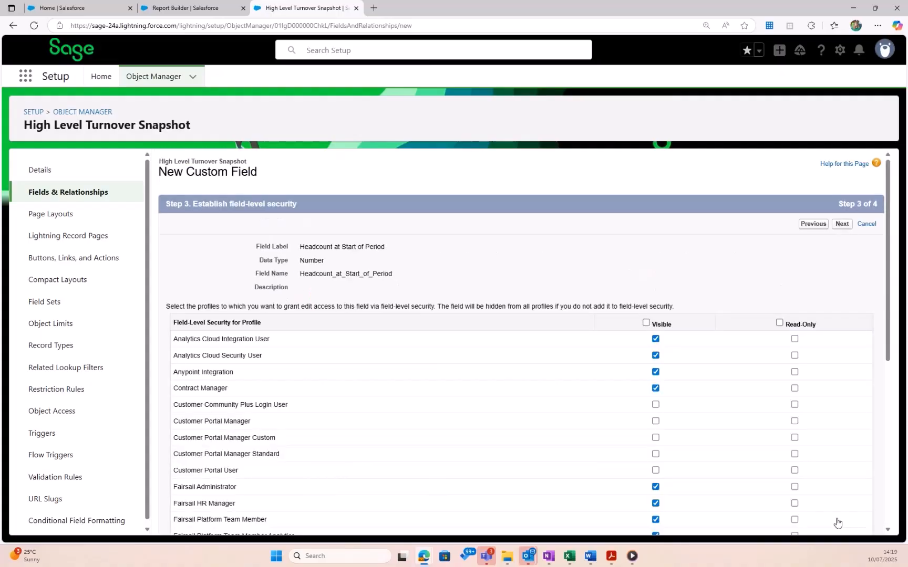
scroll(838, 523, "down", 5)
left_click(841, 519)
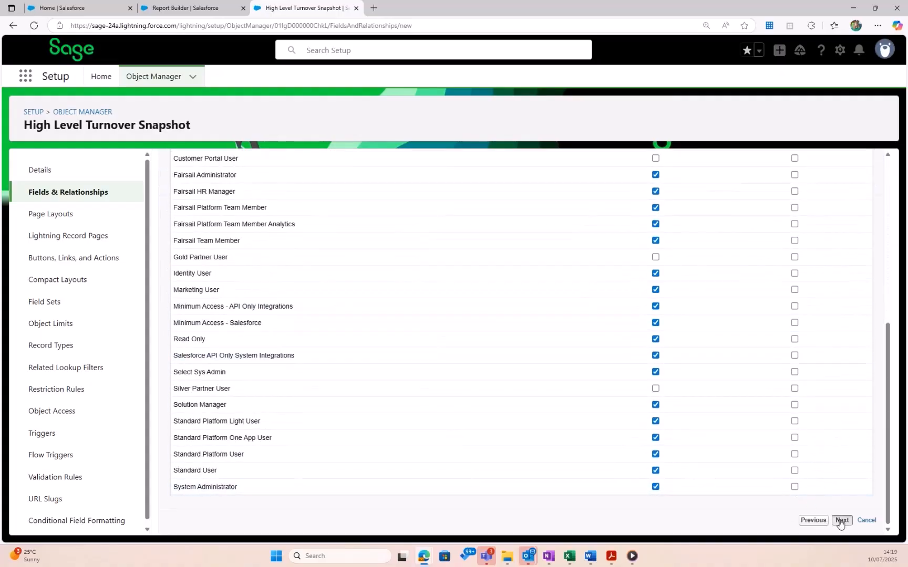
left_click(813, 397)
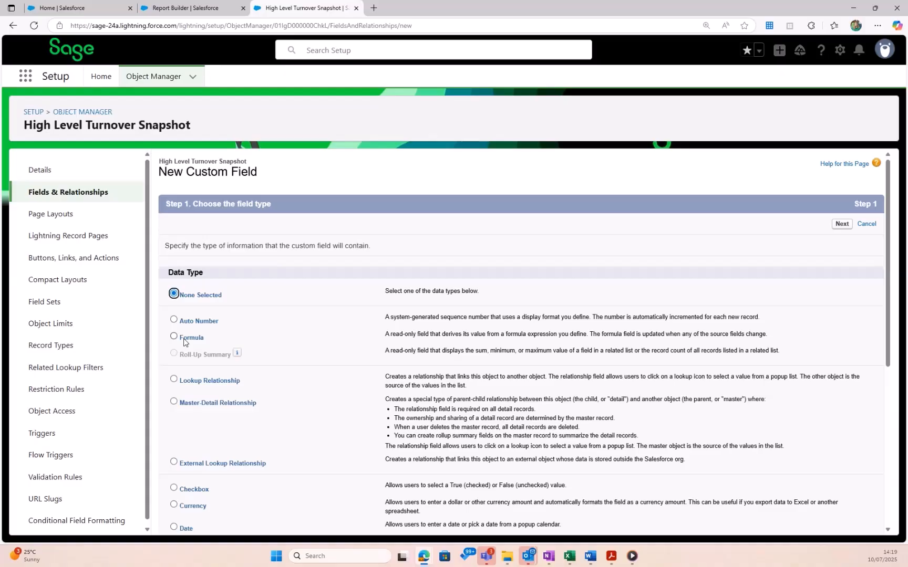
Choose Number as the data type of the third custom field and proceed to its details.
scroll(188, 348, "down", 5)
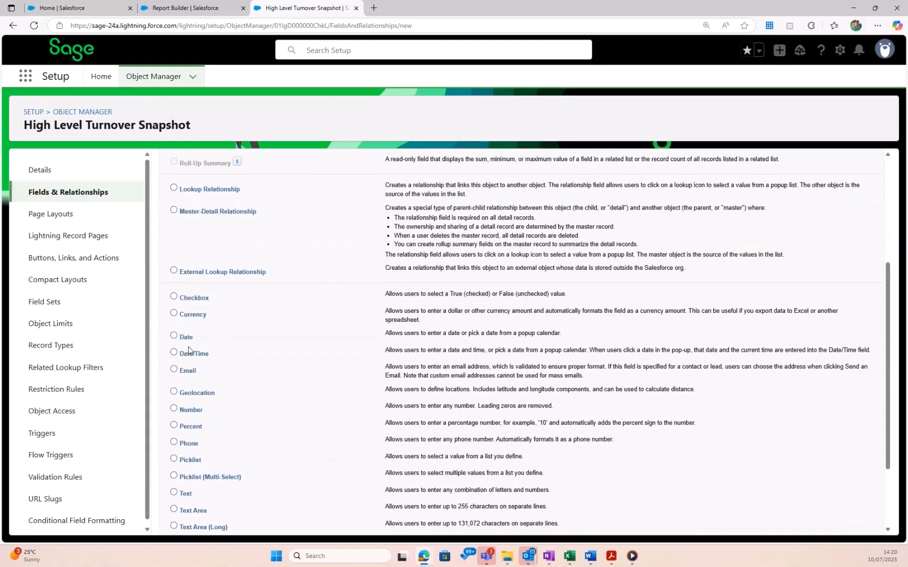
left_click(184, 296)
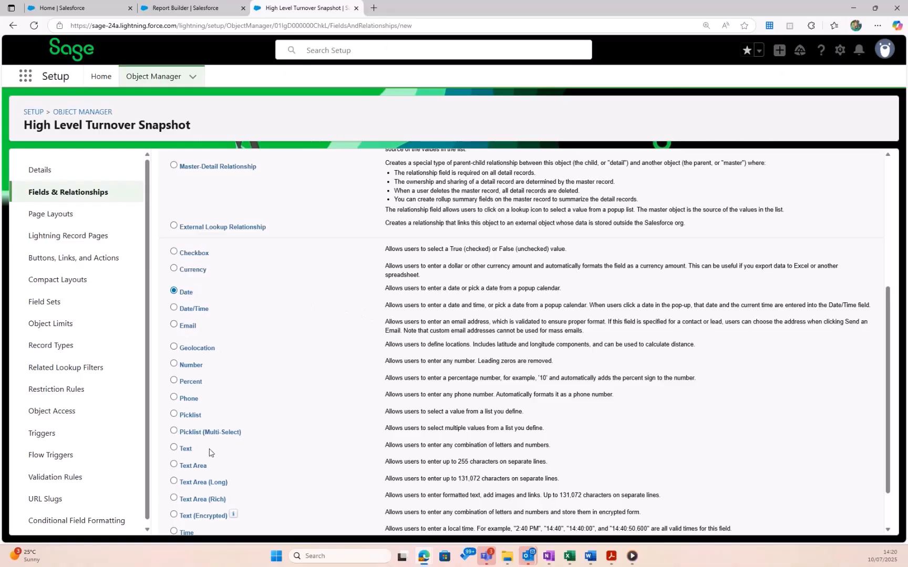
scroll(210, 453, "down", 1)
scroll(200, 353, "up", 4)
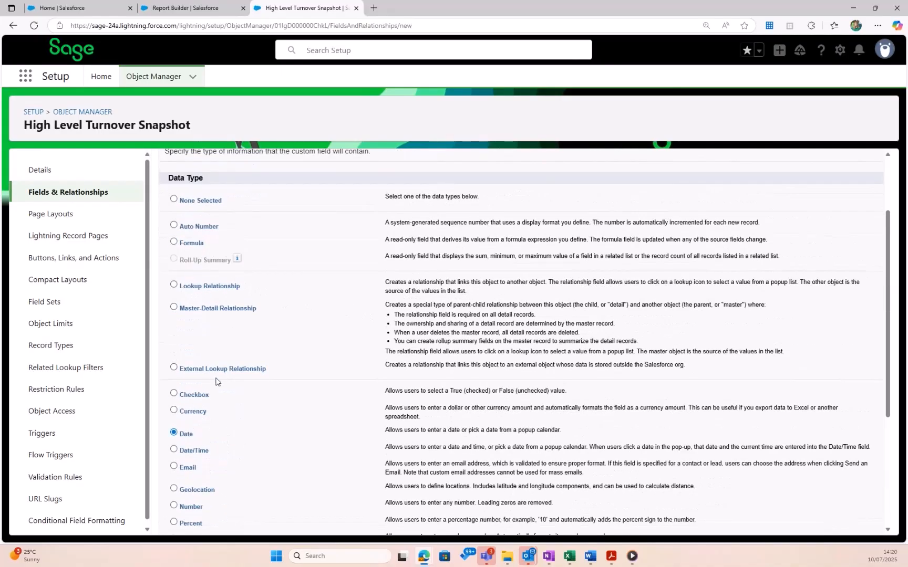
scroll(215, 399, "down", 1)
left_click(191, 461)
scroll(190, 463, "down", 3)
scroll(742, 373, "down", 1)
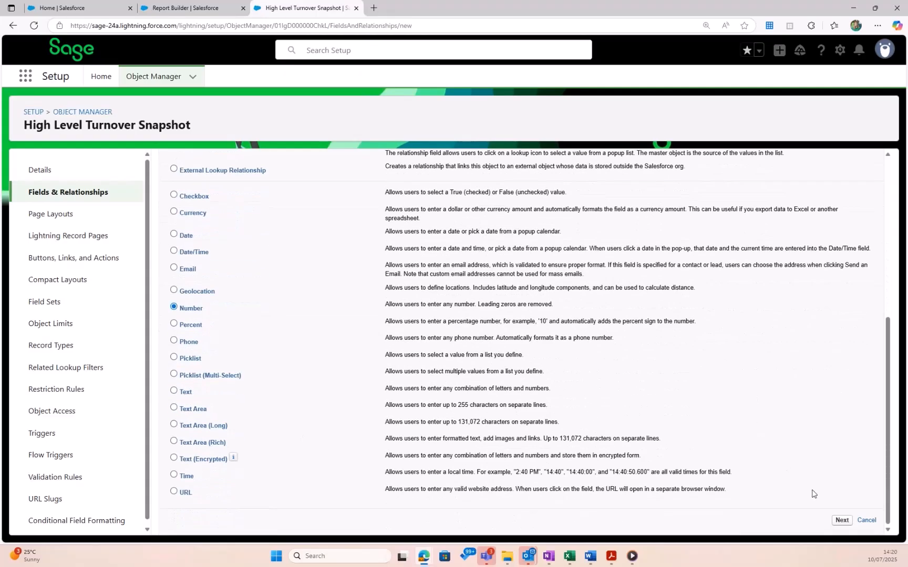
left_click(840, 521)
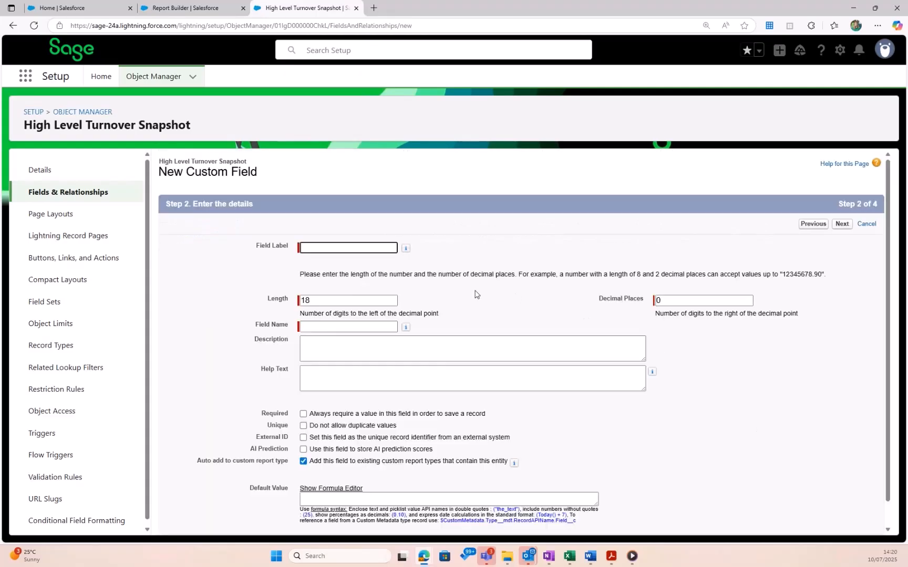
Label the number field "Headcount at End of Period", keeping the default length and decimal places.
left_click(377, 251)
type("Headco")
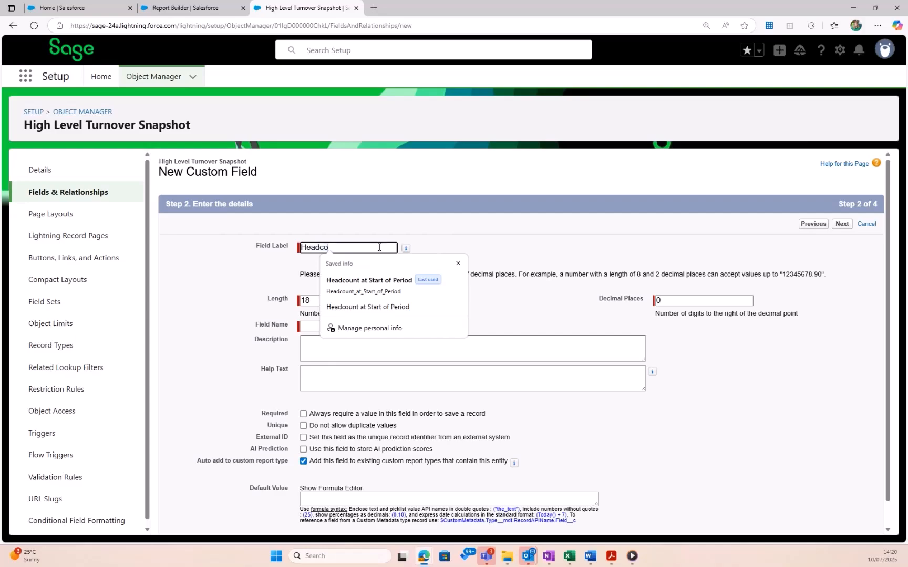
type("unt at End of P")
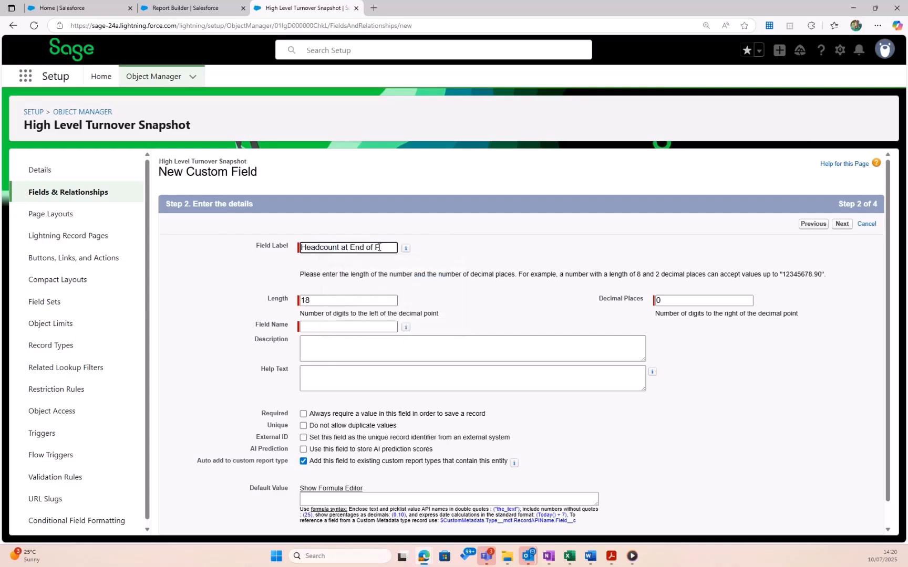
type("eriod")
scroll(379, 247, "down", 1)
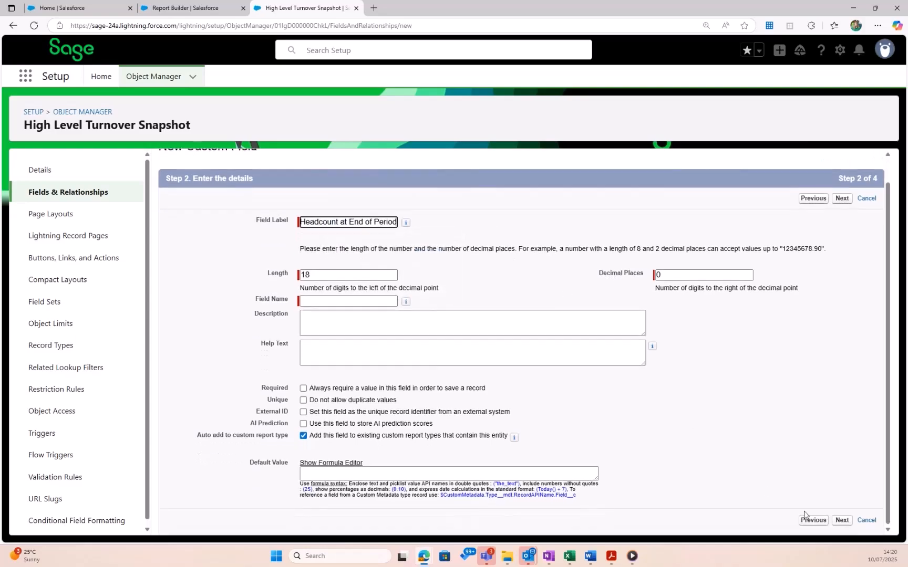
Save the Headcount at End of Period field with default field-level security and page layout, and start another custom field.
left_click(841, 521)
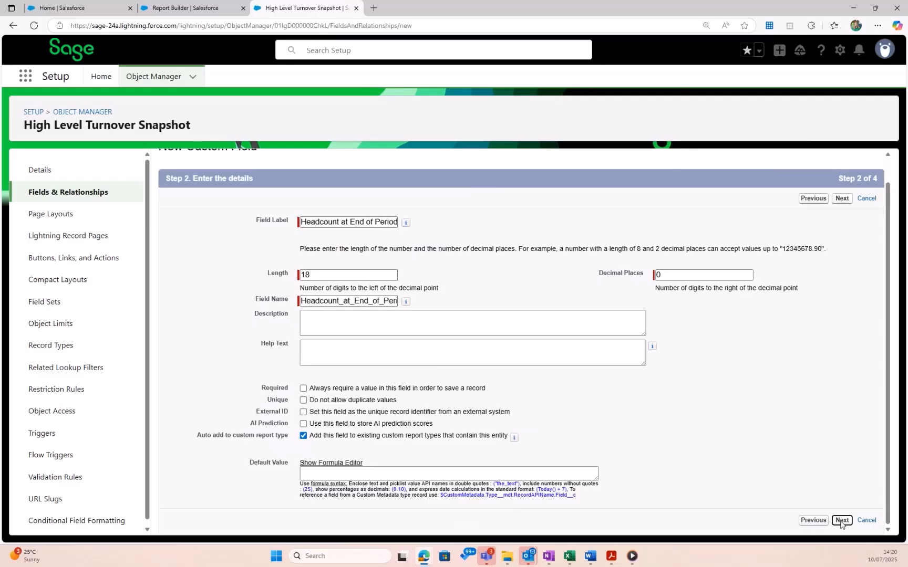
left_click(843, 225)
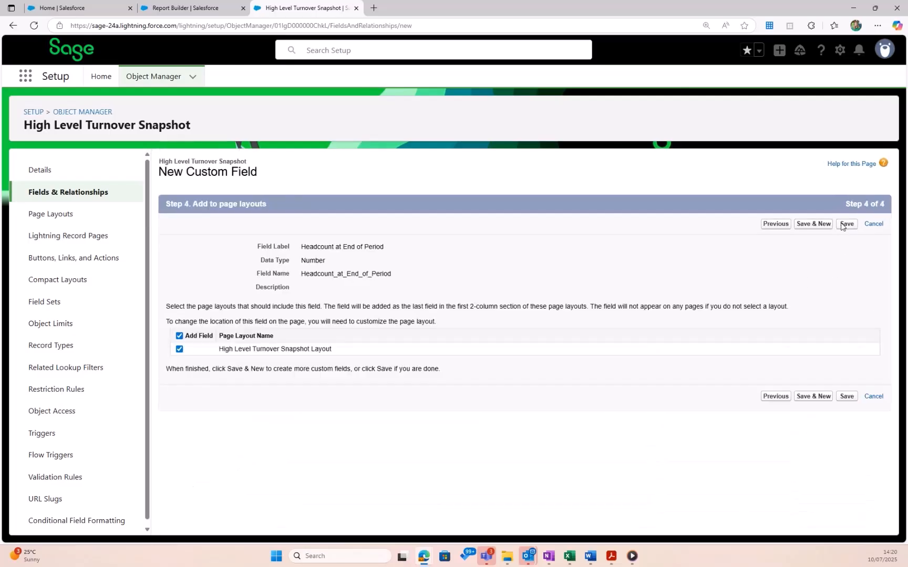
left_click(817, 397)
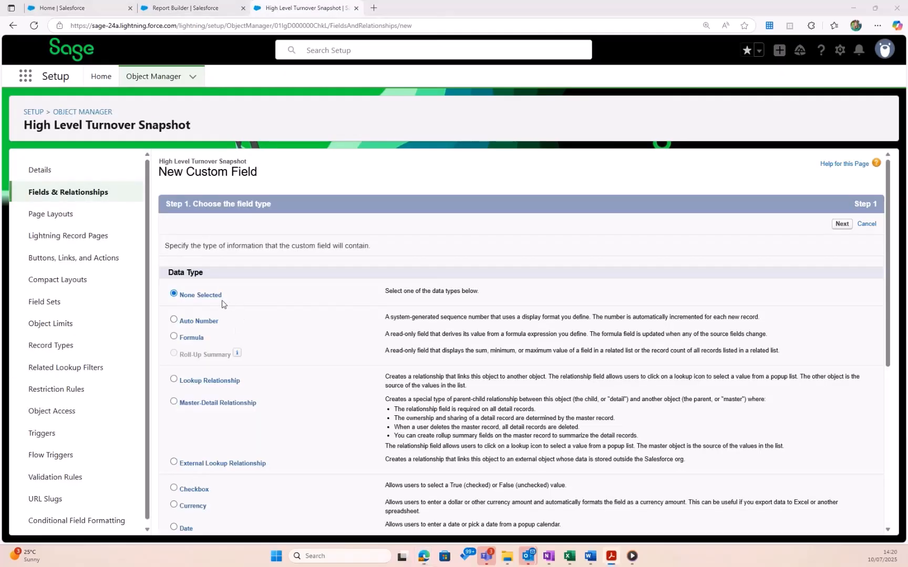
Choose Number as the data type of the fourth custom field and proceed to its details.
scroll(189, 337, "down", 2)
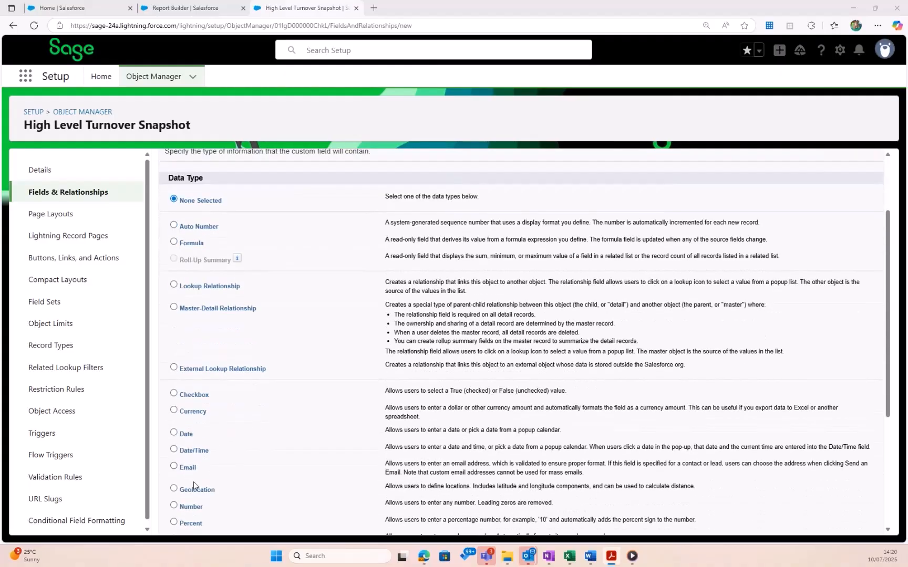
scroll(193, 482, "down", 1)
left_click(190, 460)
scroll(722, 490, "down", 3)
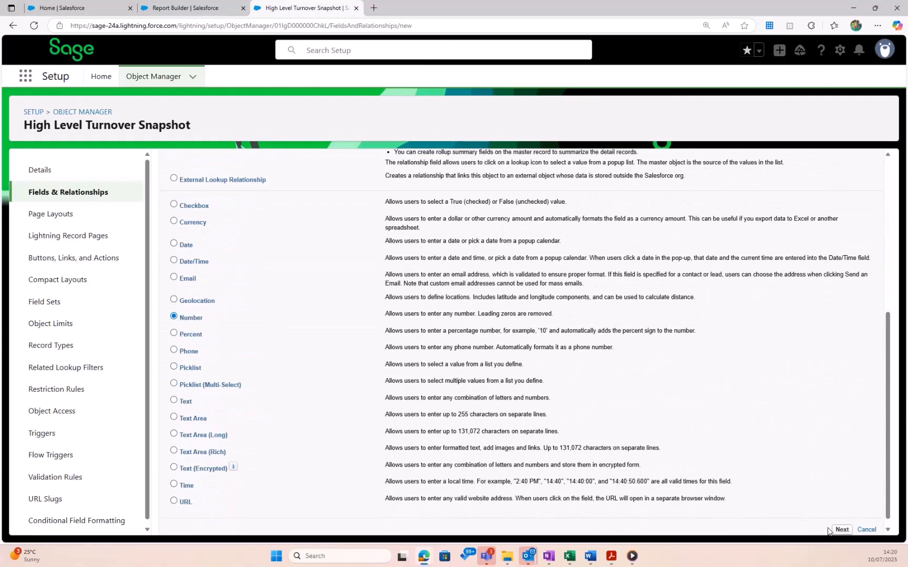
left_click(841, 530)
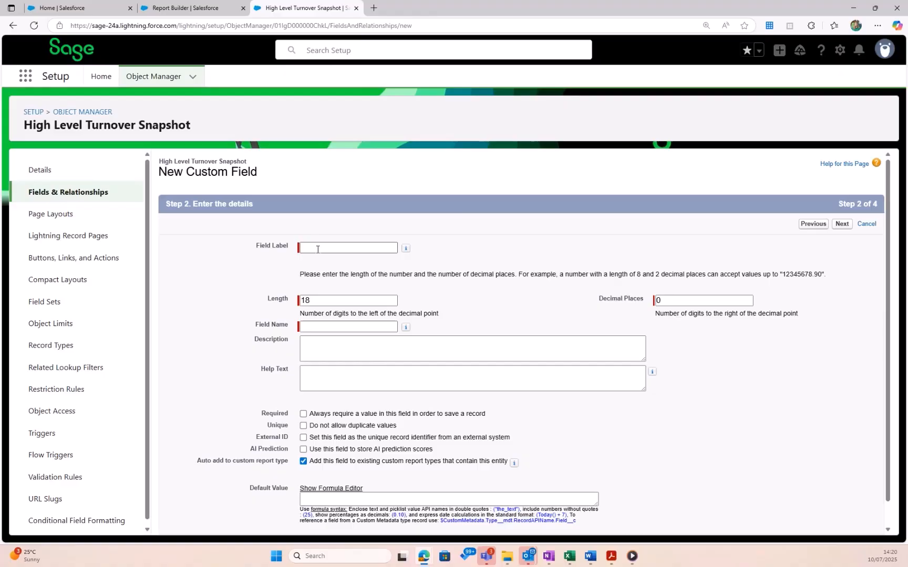
Label the fourth custom field "Starters within Period", keeping the default length and decimal places.
left_click(318, 249)
type("H")
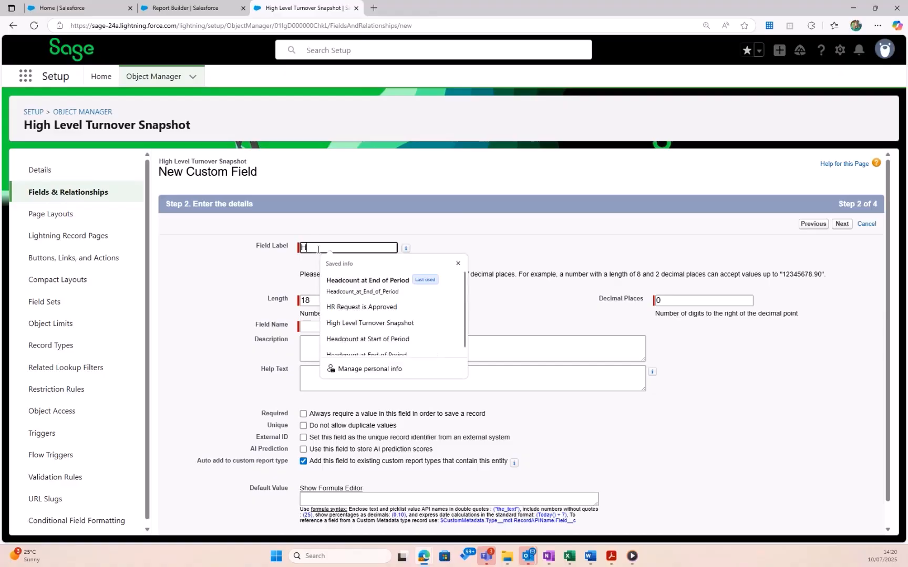
key("BackSpace")
type("Starter")
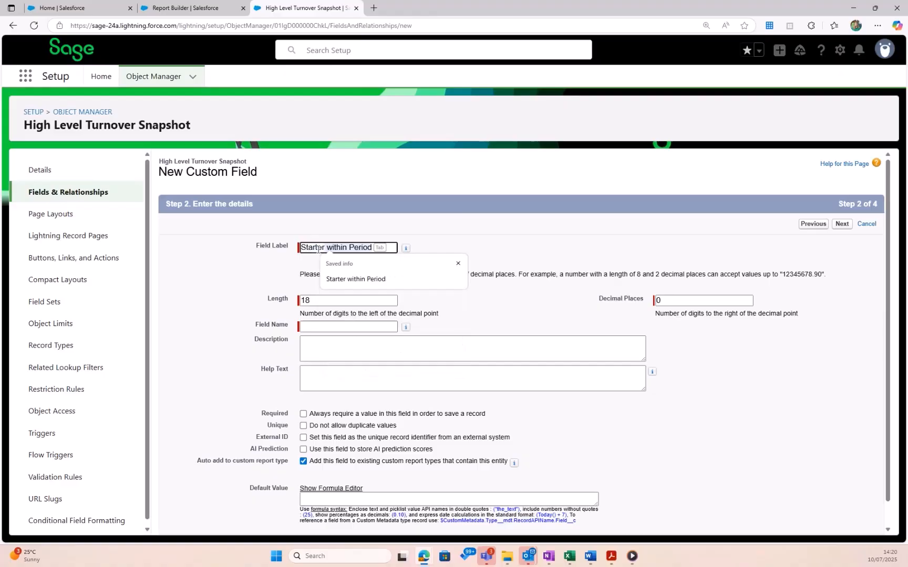
type("s within Per")
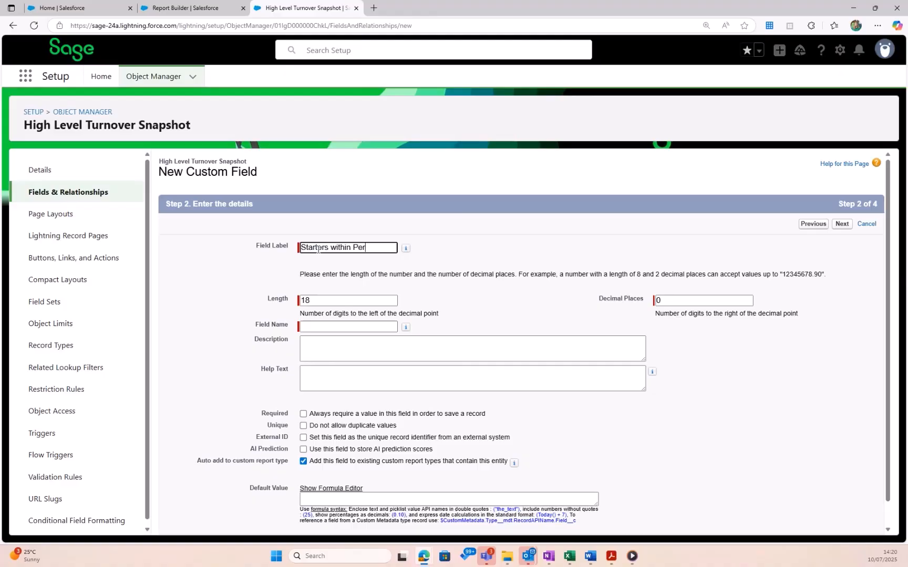
type("iod")
Save the Starters within Period field with default field-level security and page layout, and start another custom field.
scroll(318, 249, "down", 1)
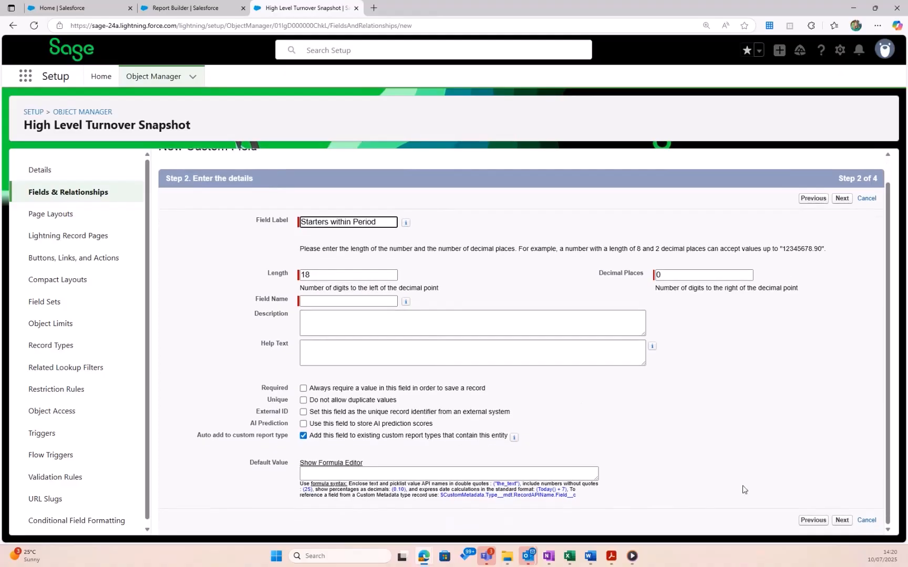
left_click(841, 520)
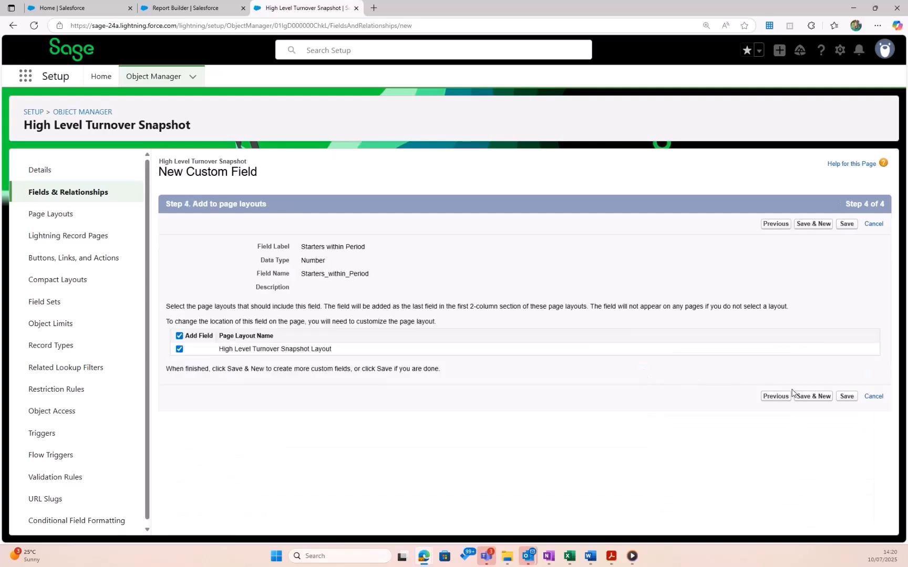
left_click(806, 396)
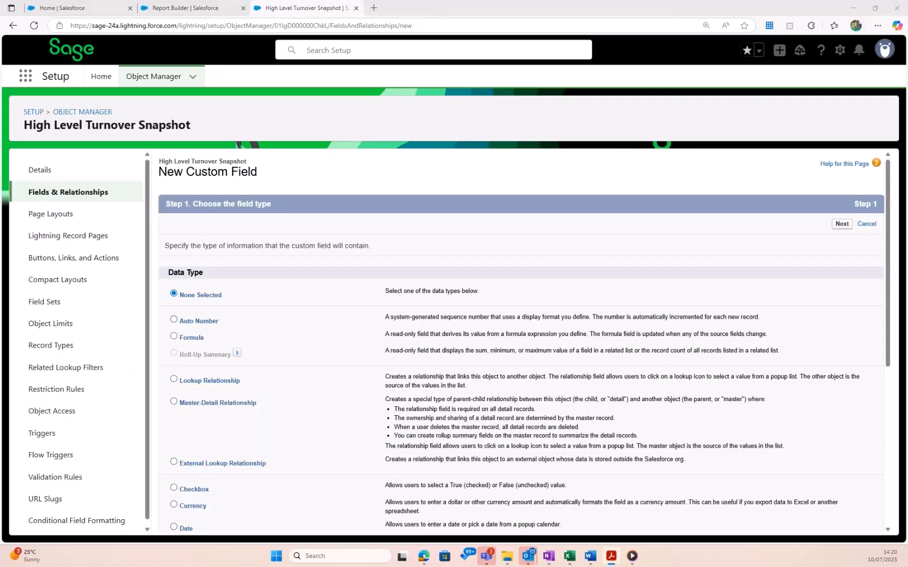
Choose Number as the data type of the fifth custom field and proceed to its details.
scroll(199, 389, "down", 2)
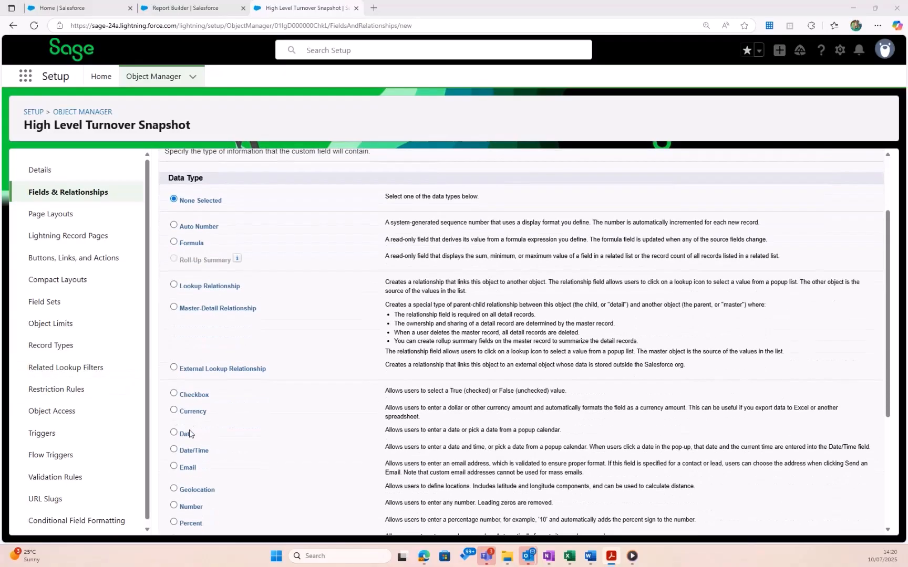
scroll(187, 471, "down", 1)
left_click(185, 458)
scroll(838, 522, "down", 3)
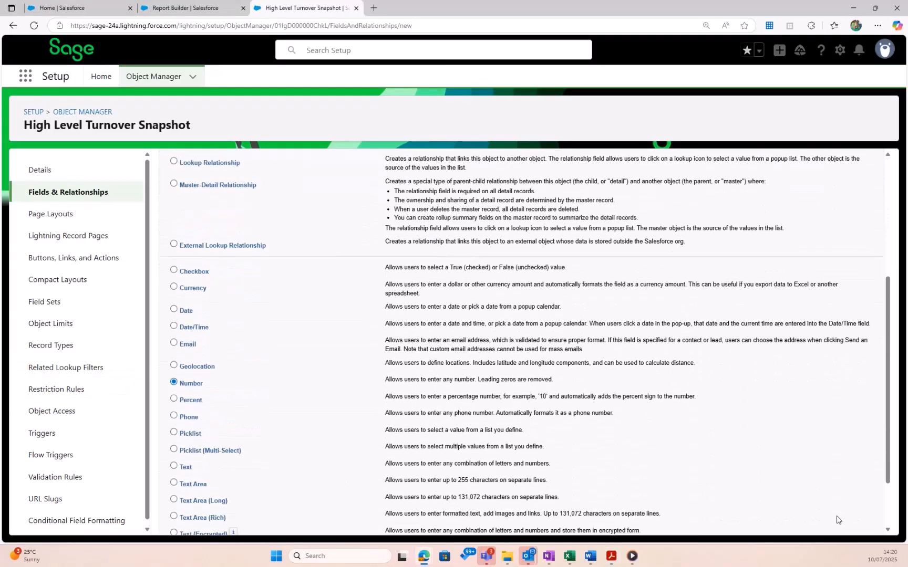
scroll(845, 525, "down", 1)
left_click(840, 519)
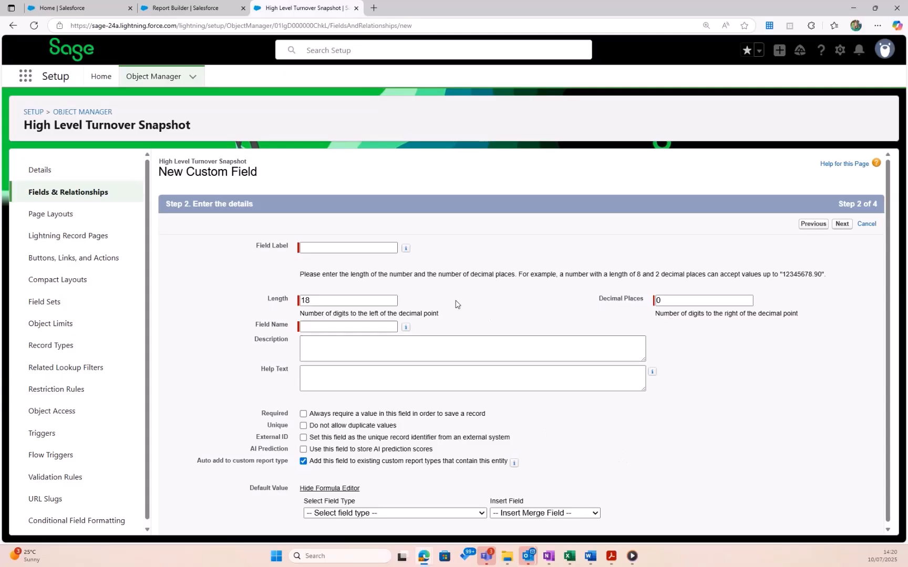
Label the fifth custom field "Leaver within Period", keeping the default length and decimal places.
left_click(338, 251)
type("Leav")
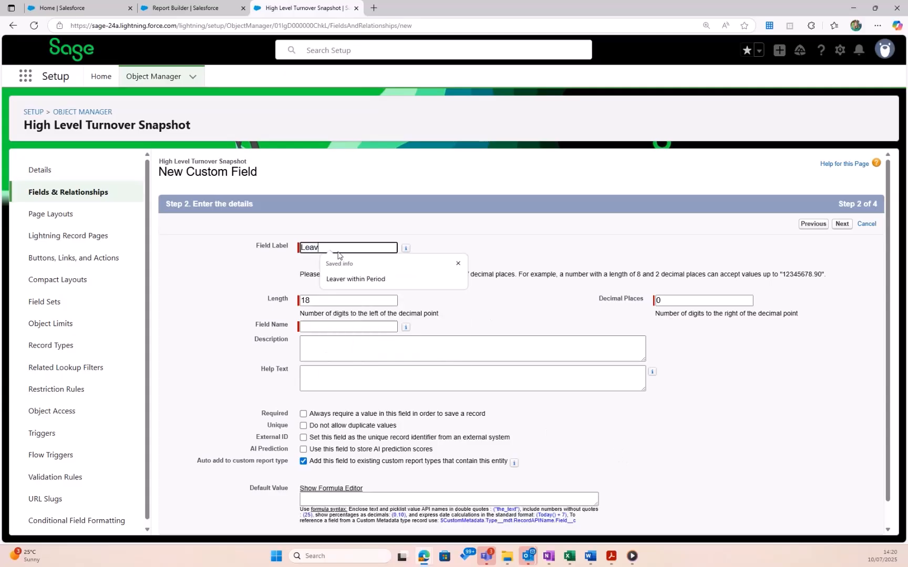
type("er")
left_click(356, 279)
Save the Leaver within Period field with default field-level security and page layout, and start another custom field.
scroll(691, 431, "down", 1)
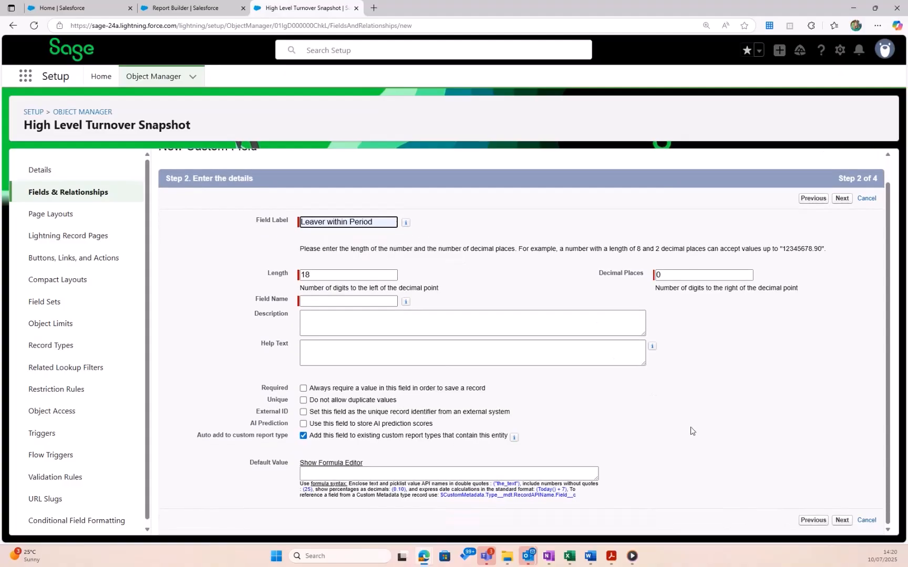
left_click(844, 520)
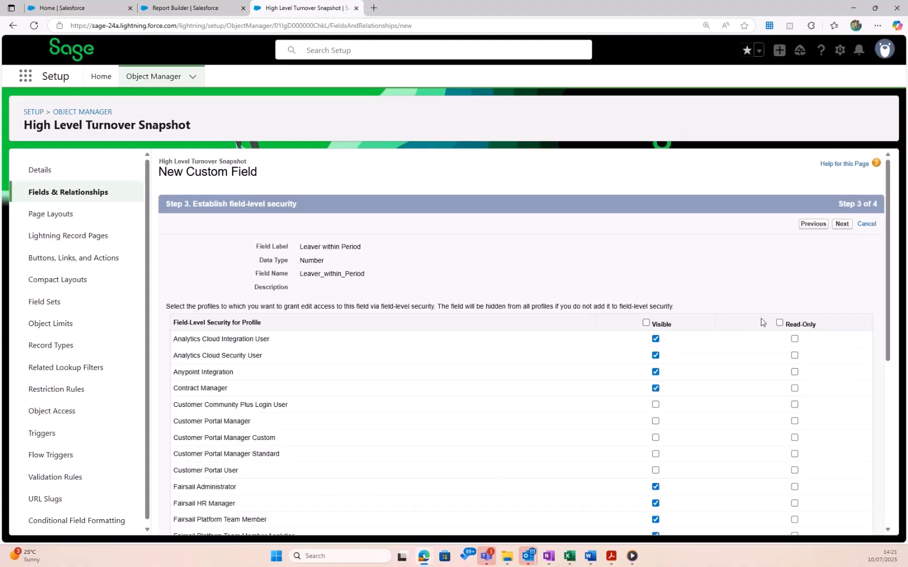
left_click(842, 223)
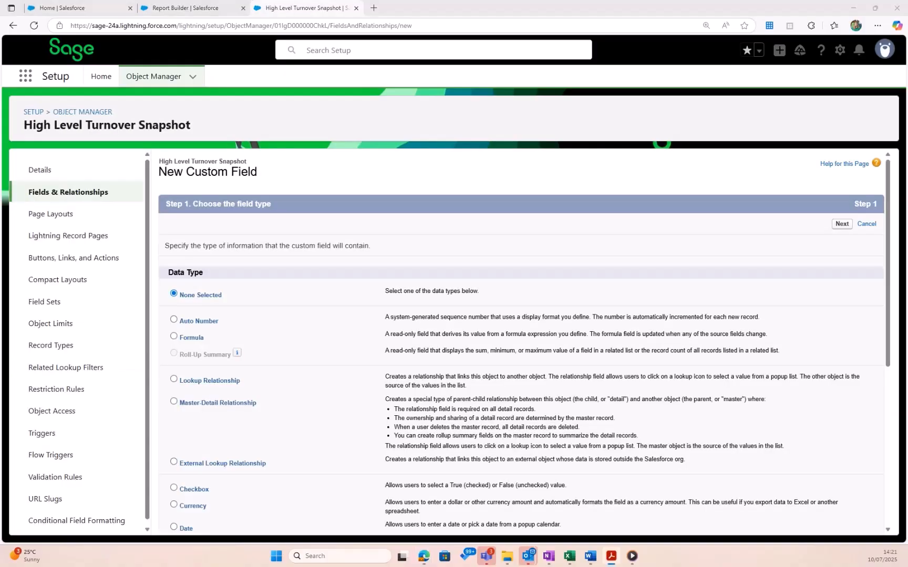
Choose Number as the data type of the sixth custom field and proceed to its details.
scroll(187, 374, "down", 3)
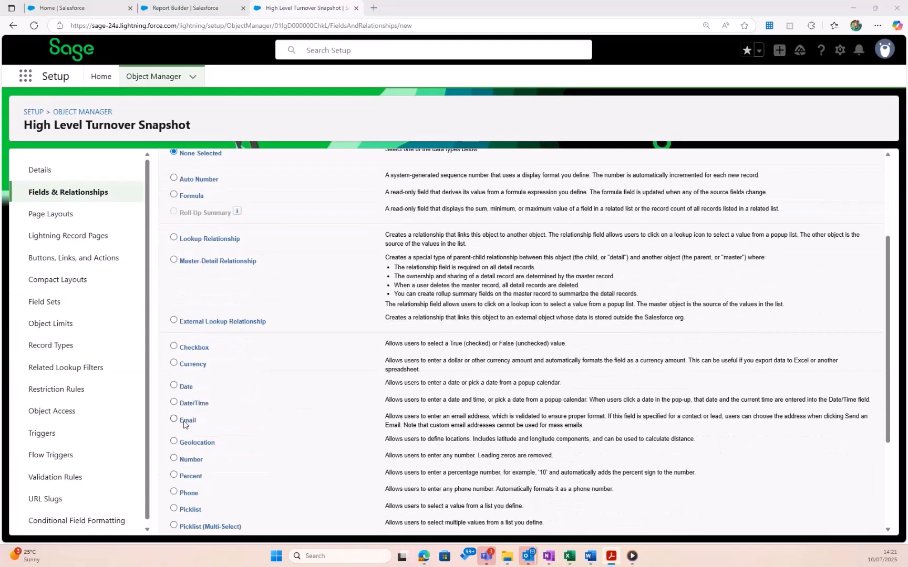
left_click(190, 460)
scroll(194, 460, "down", 3)
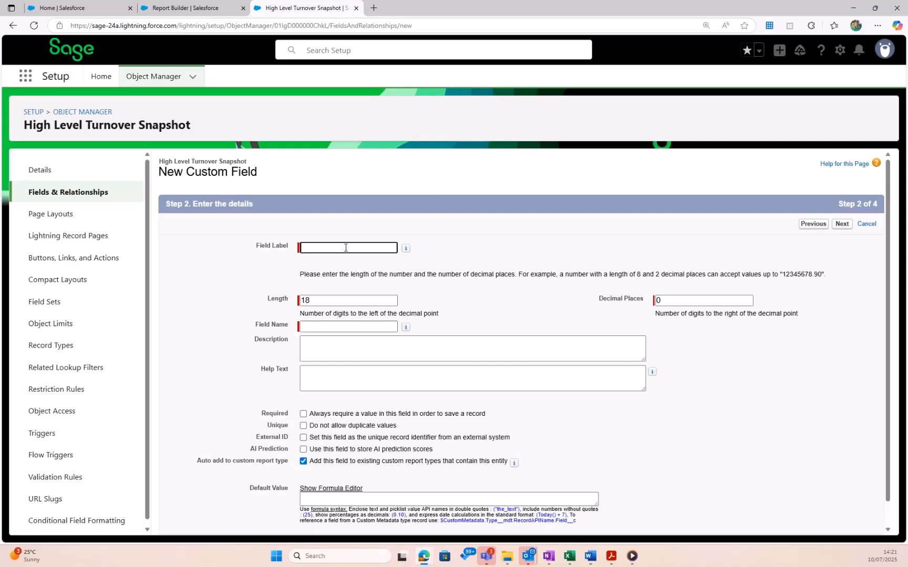
Label the sixth custom field "Involuntary Leaver in Period", keeping the default length and decimal places.
left_click(345, 247)
type("Involuntary Leaver in Period")
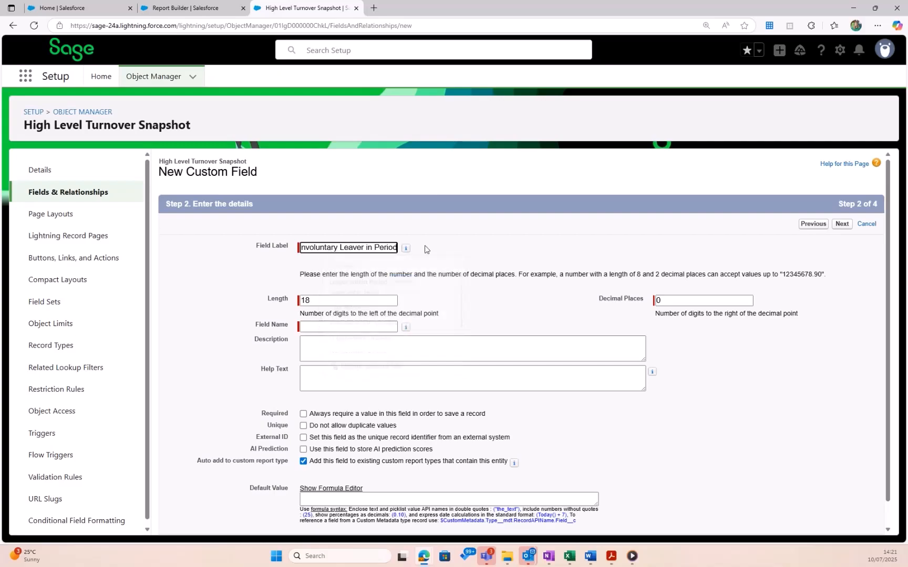
left_click(493, 250)
Save the Involuntary Leaver in Period field with default field-level security and page layout, and start another custom field.
scroll(518, 410, "down", 1)
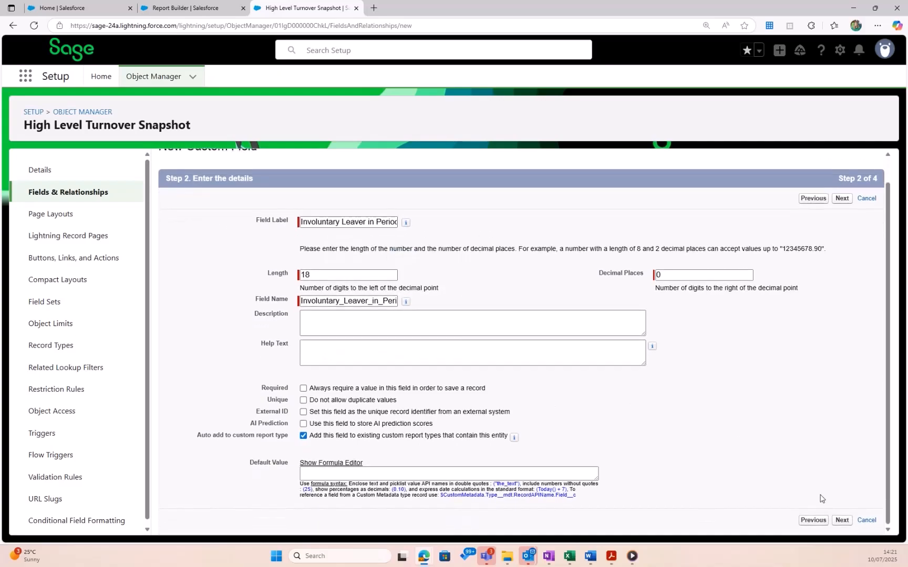
left_click(841, 520)
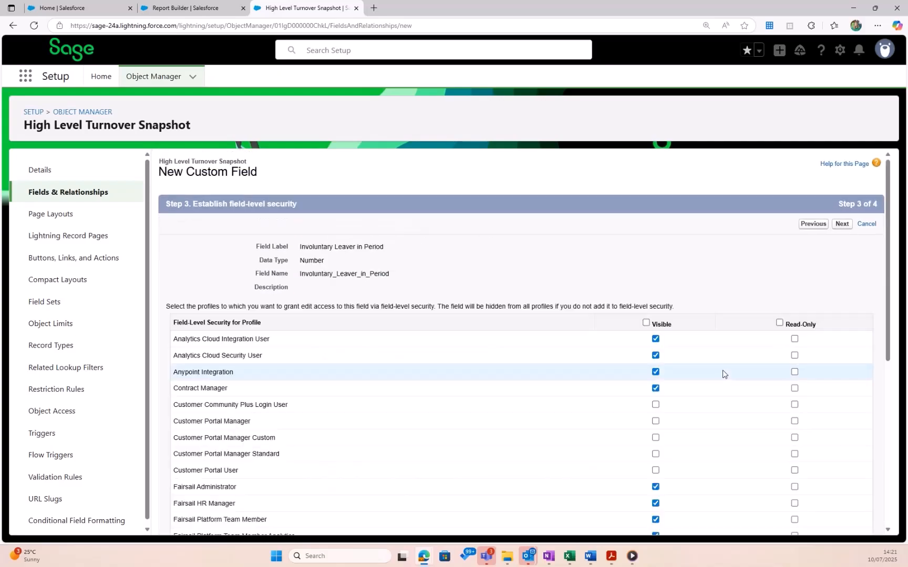
scroll(766, 436, "down", 5)
scroll(766, 436, "down", 1)
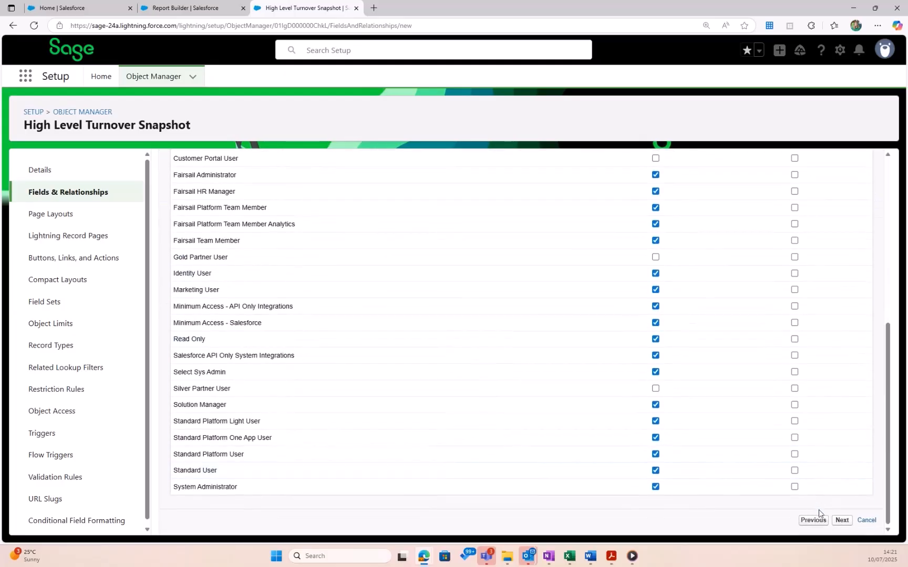
left_click(841, 519)
key("alt+Tab")
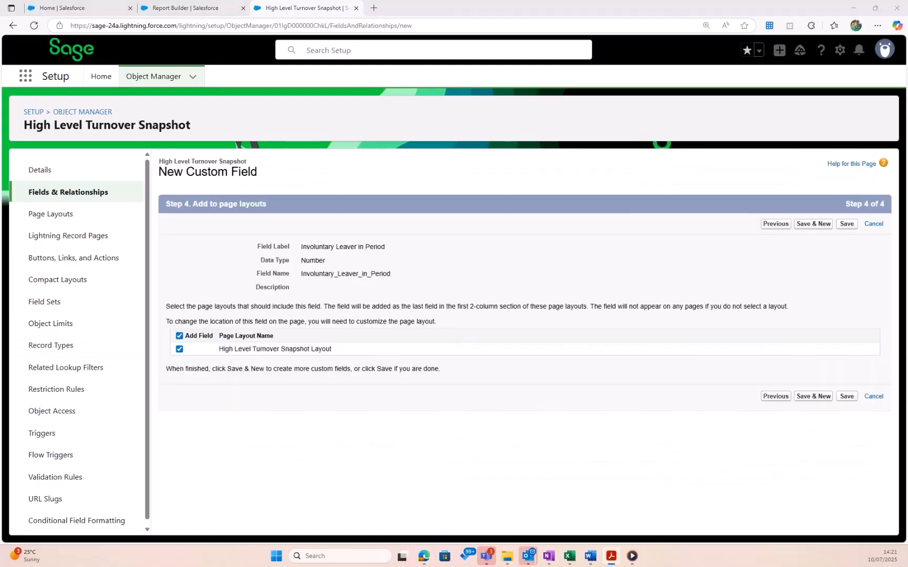
left_click(815, 398)
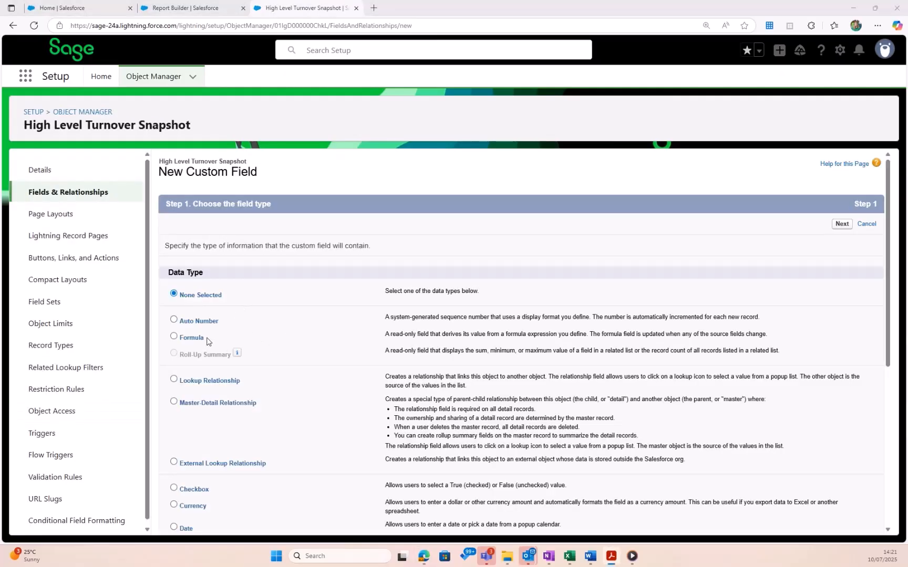
Choose Number as the data type of the seventh custom field and proceed to its details.
scroll(191, 453, "down", 3)
left_click(191, 459)
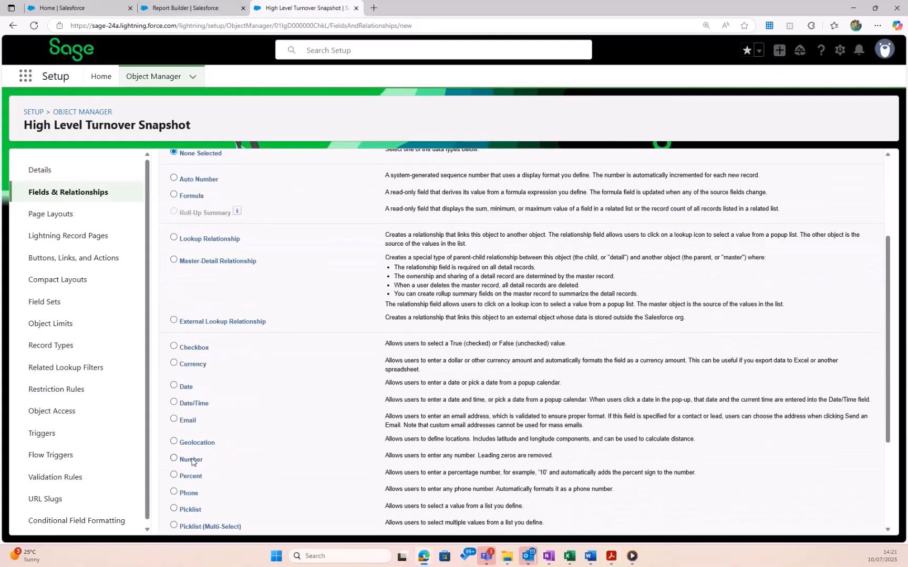
scroll(194, 462, "down", 3)
left_click(842, 521)
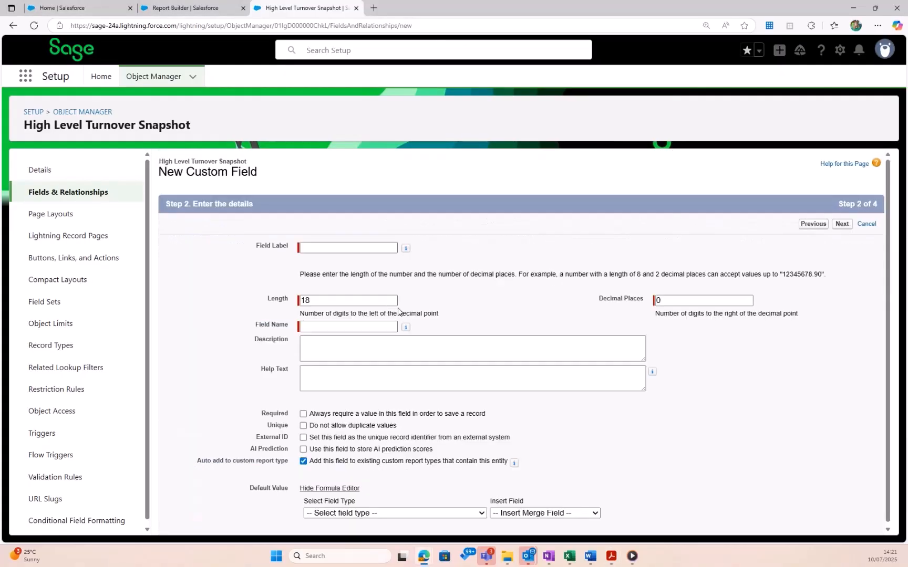
Label the seventh custom field "Voluntary Leaver in Period", keeping the default length and decimal places.
left_click(335, 247)
type("Voluntary Leaver in Period")
left_click(496, 228)
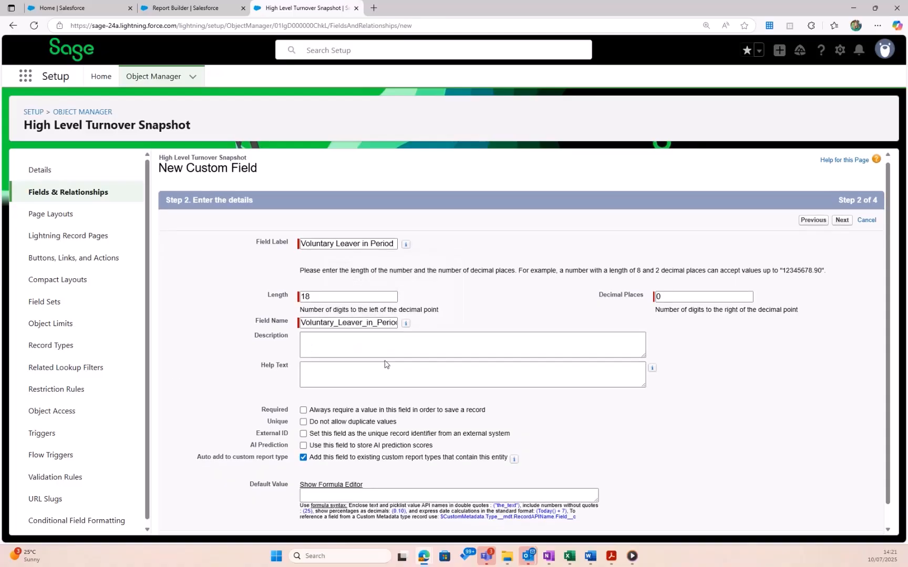
Save the Voluntary Leaver in Period field with default field-level security and page layout, and start another custom field.
scroll(385, 365, "down", 1)
left_click(842, 521)
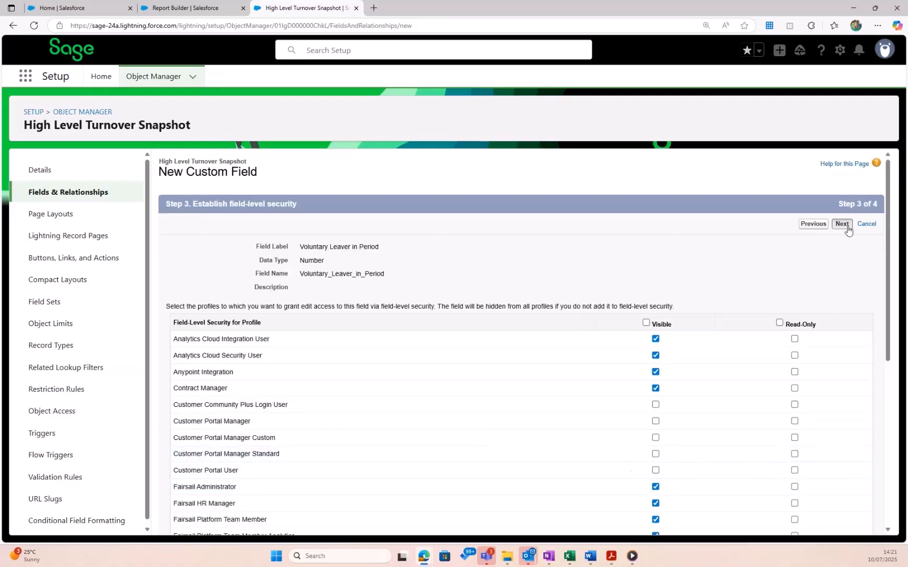
left_click(842, 224)
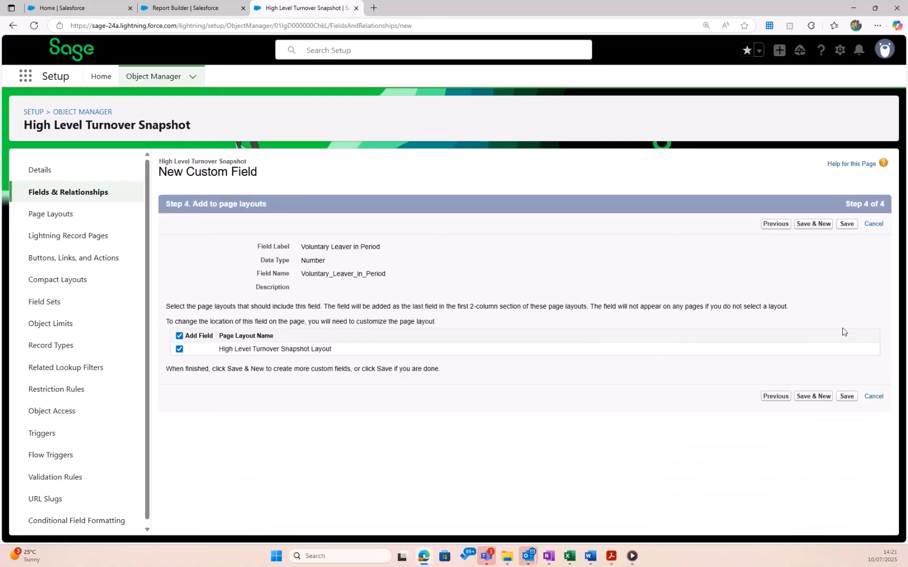
left_click(814, 398)
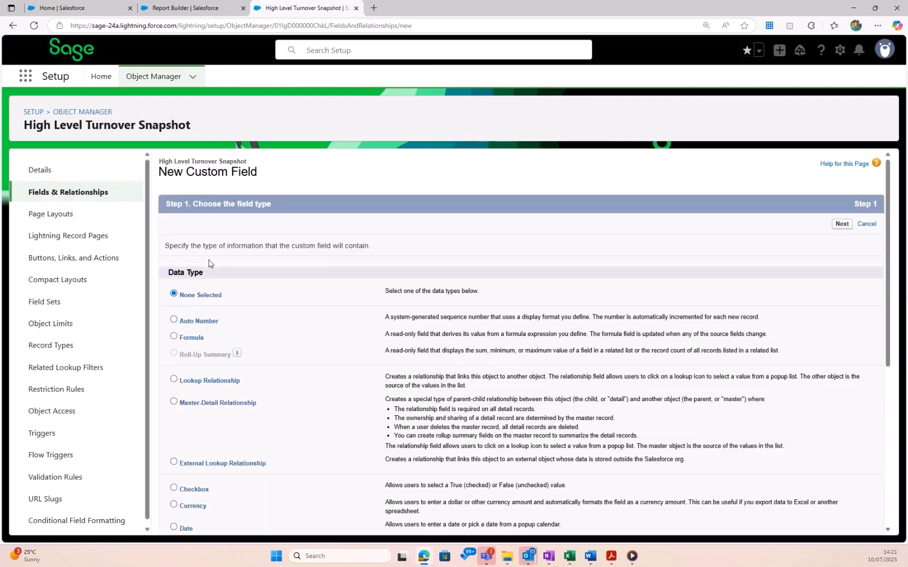
Choose Text as the data type of the eighth custom field and proceed to its details.
scroll(197, 333, "down", 3)
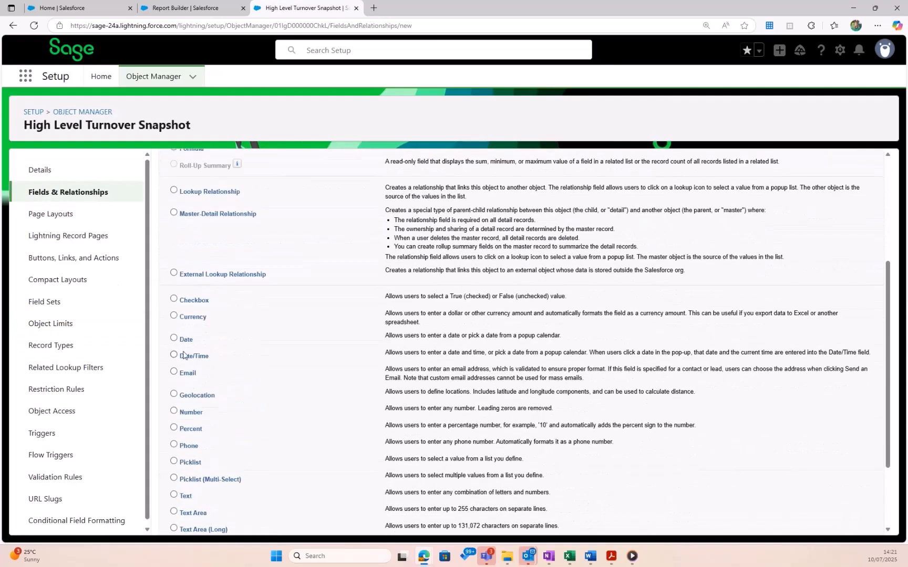
scroll(191, 478, "down", 1)
left_click(180, 447)
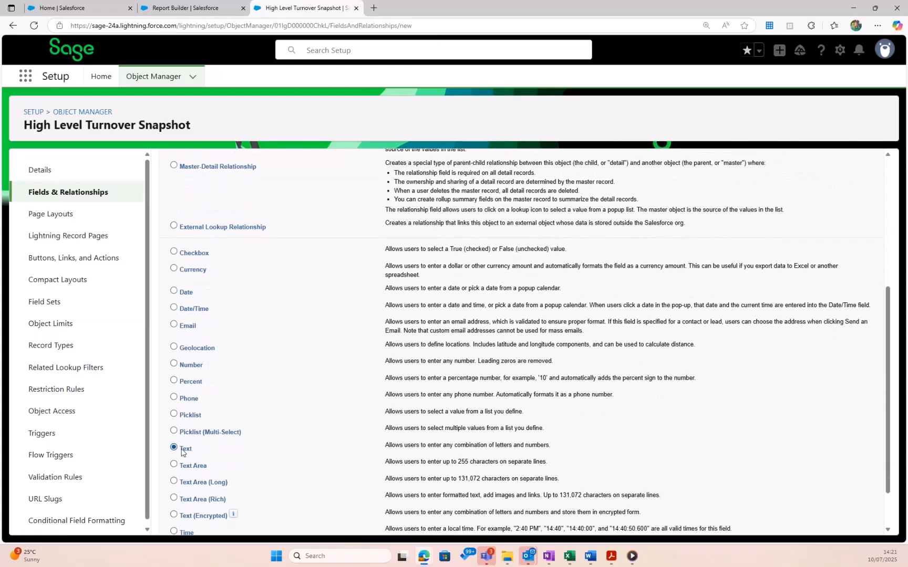
scroll(832, 534, "down", 1)
left_click(841, 520)
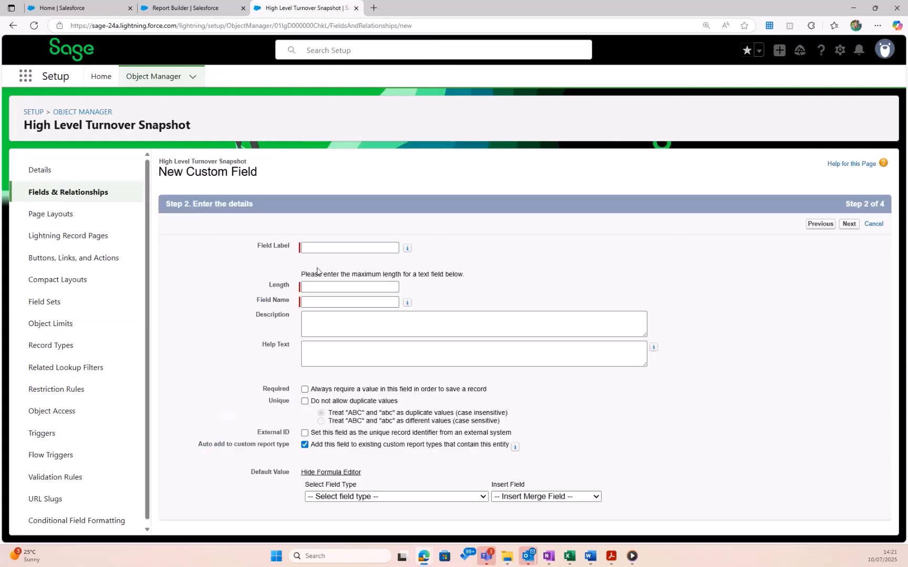
Label the text field "Division" and set its maximum length to 255.
left_click(323, 247)
type("Division")
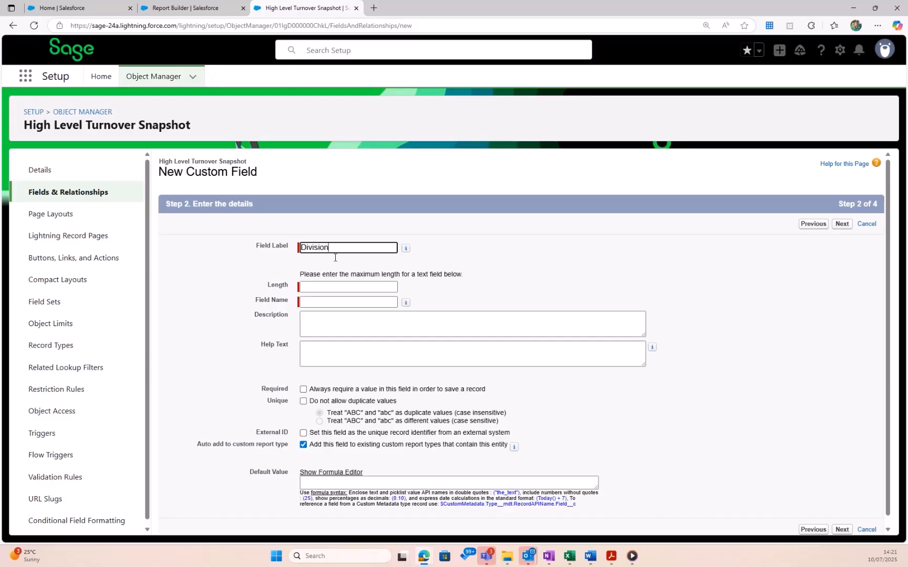
left_click(340, 286)
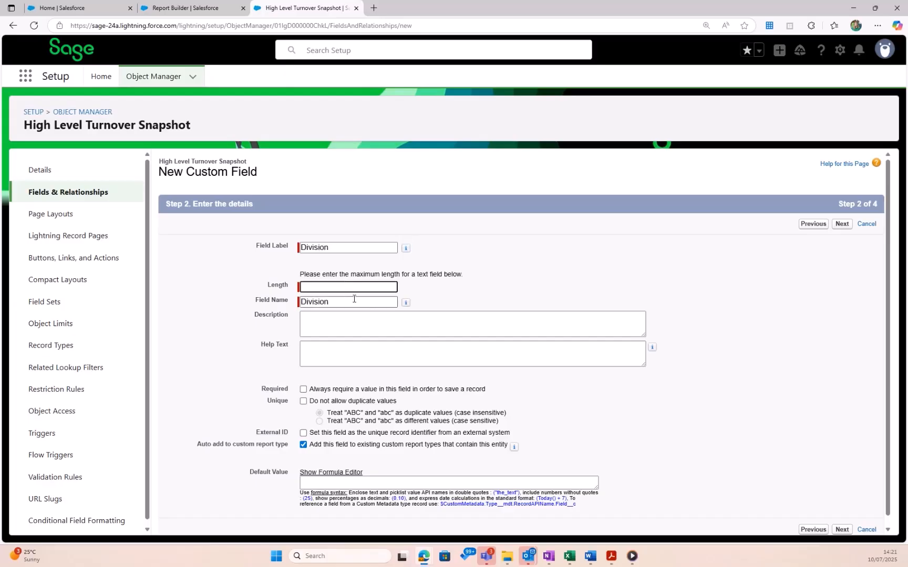
type("255")
left_click(701, 305)
scroll(762, 399, "down", 1)
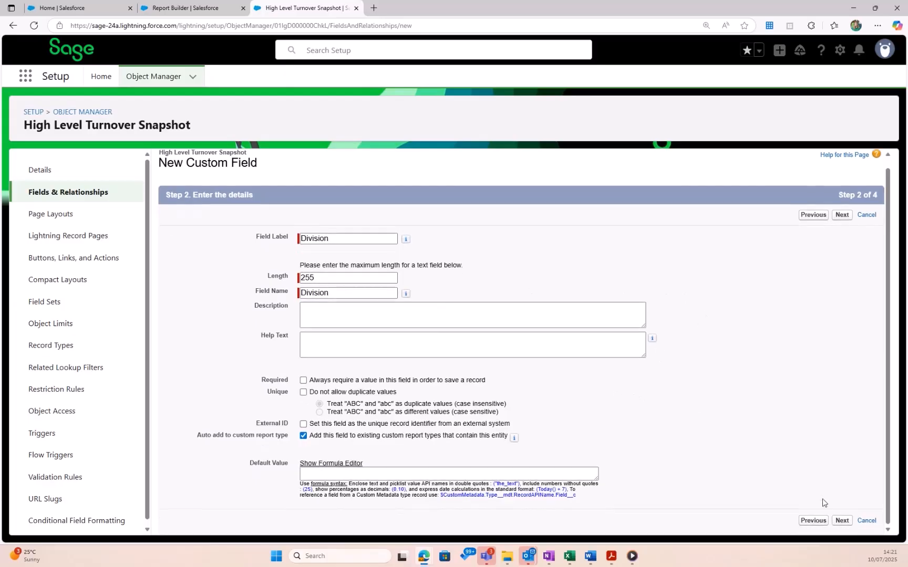
Save the Division field with default field-level security and page layout, and finish creating custom fields.
left_click(839, 520)
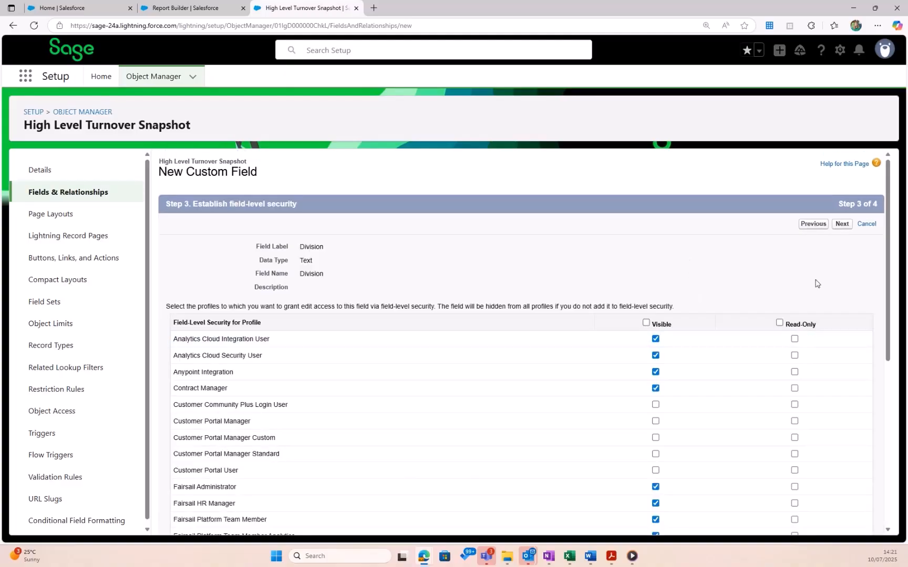
left_click(842, 224)
left_click(845, 225)
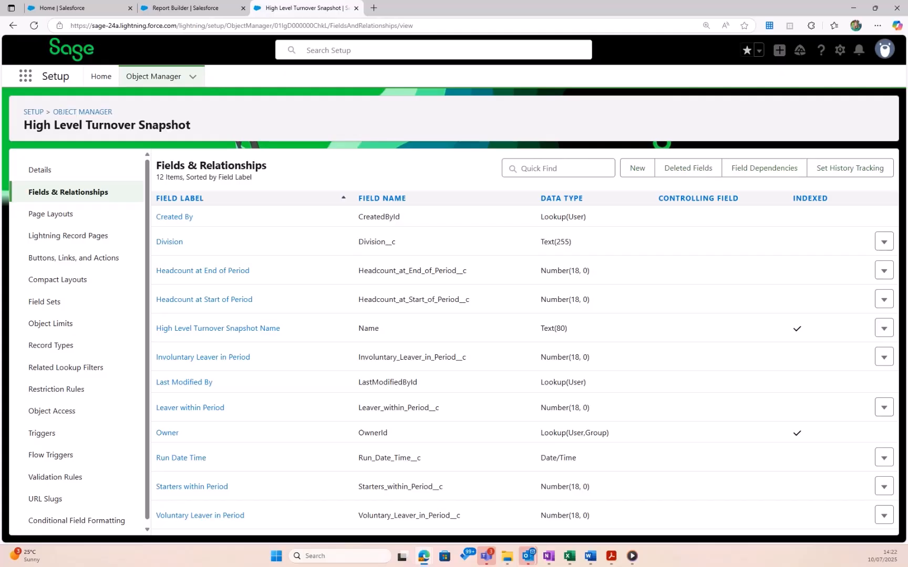
Start another custom field on the High Level Turnover Snapshot object with Formula as its data type.
left_click(642, 173)
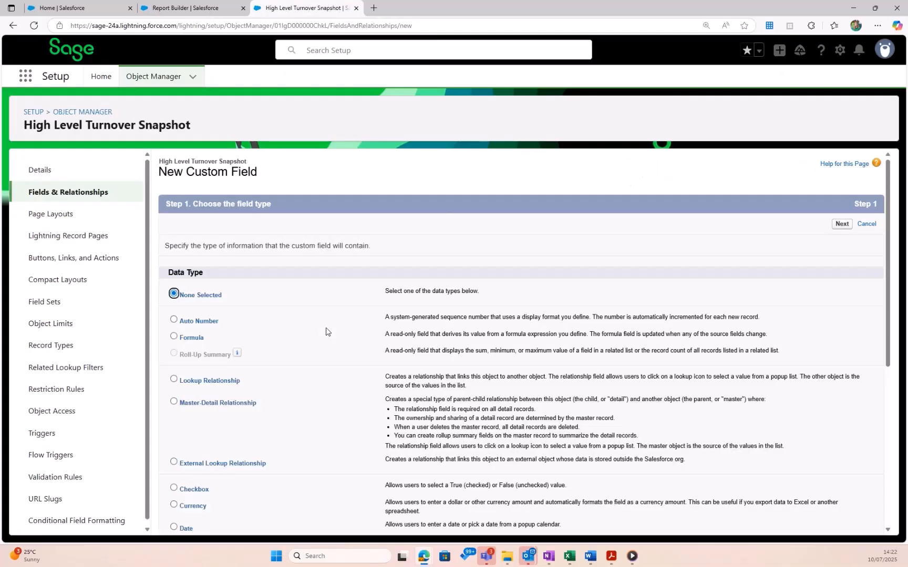
left_click(191, 337)
left_click(842, 224)
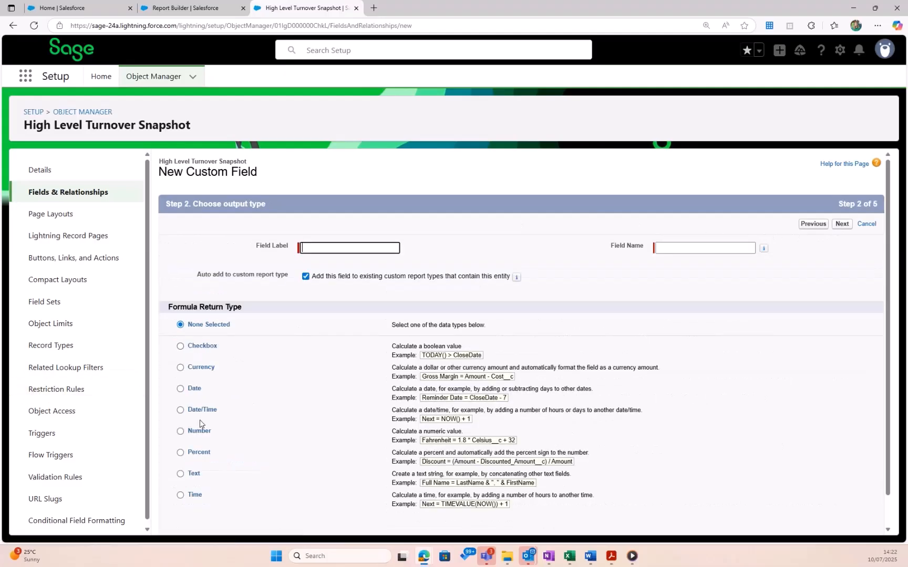
Label the formula field "Run Date - Adjusted" with a Date return type and proceed to the formula editor.
left_click(192, 390)
left_click(324, 250)
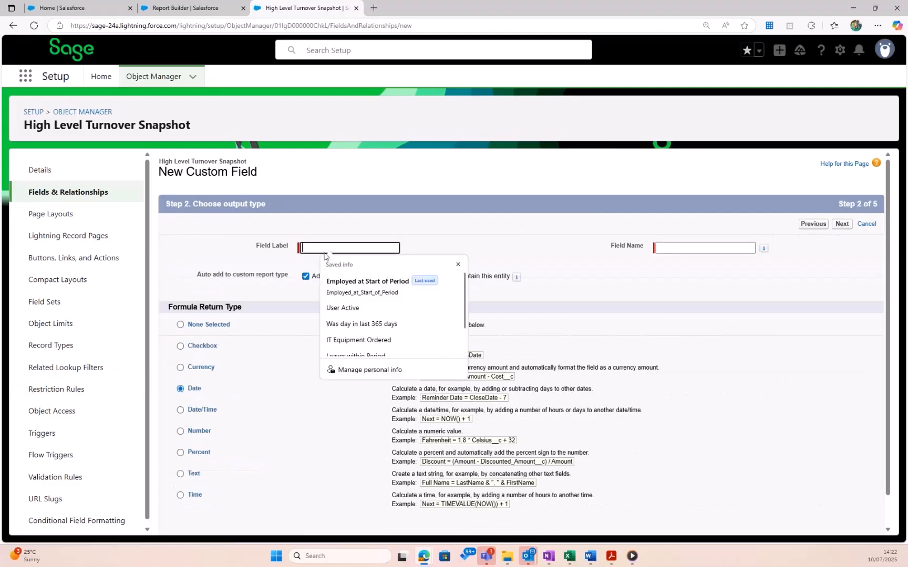
type("Run Date ")
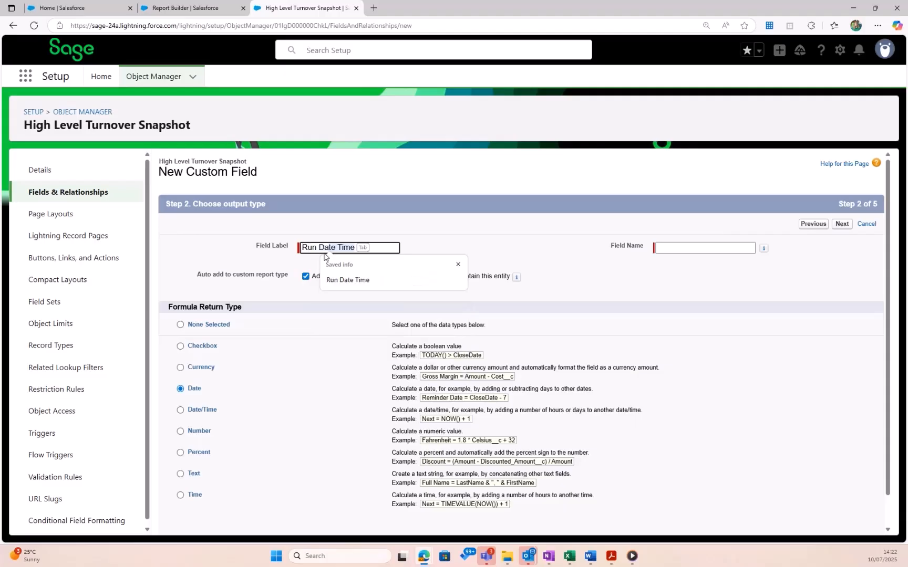
type("- Adjust")
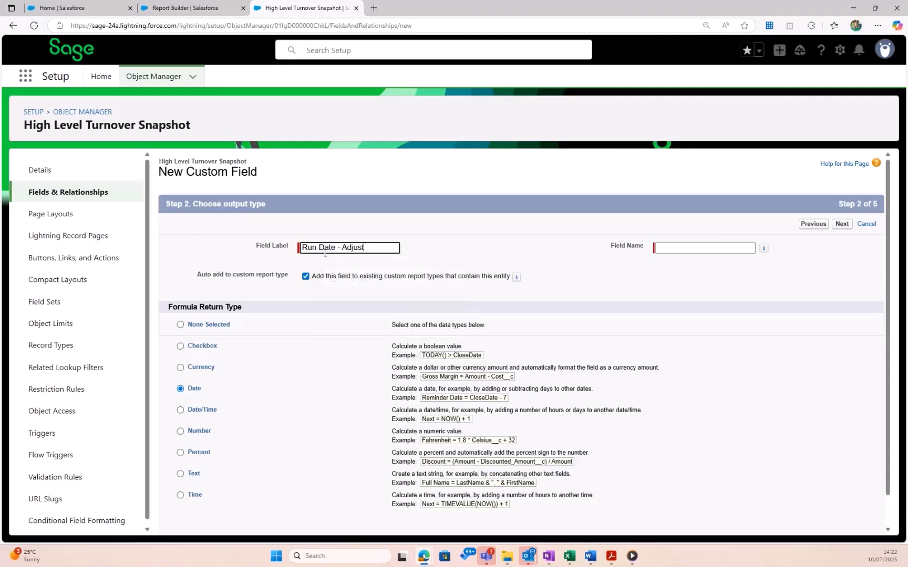
type("ed")
key("Tab")
scroll(629, 314, "down", 1)
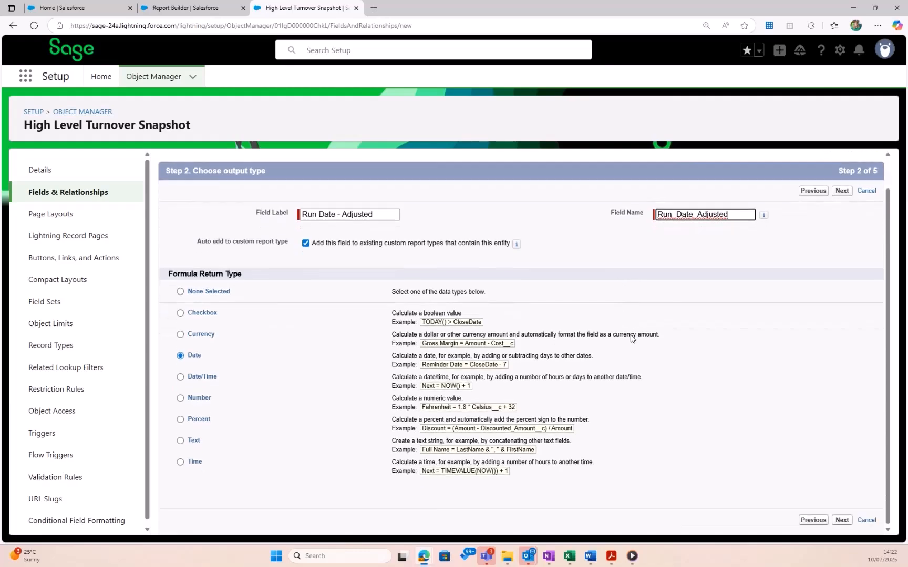
left_click(842, 520)
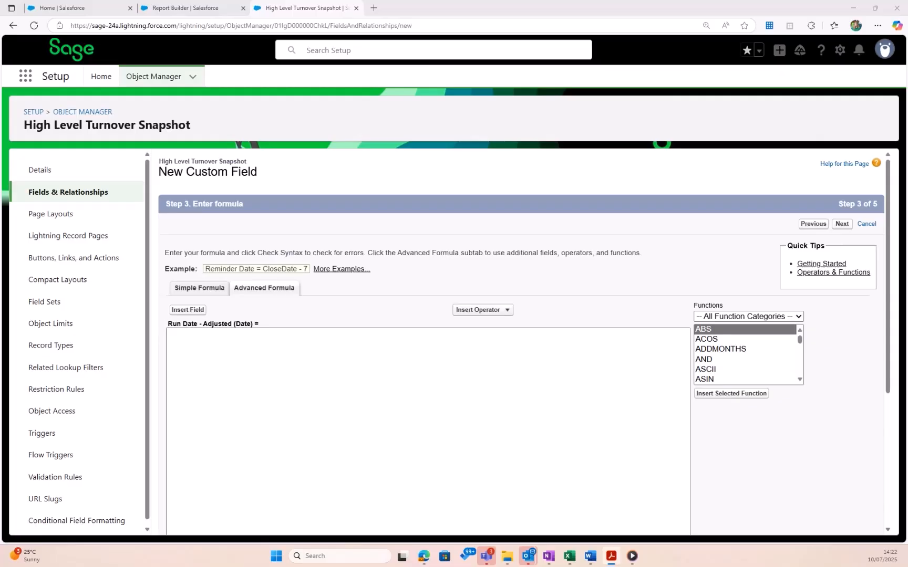
Enter the formula DATEVALUE( Run_Date_Time__c ) - 1 for the adjusted run date and check its syntax.
type("DATEVALUE( Run_Date_Time__c ) - 1")
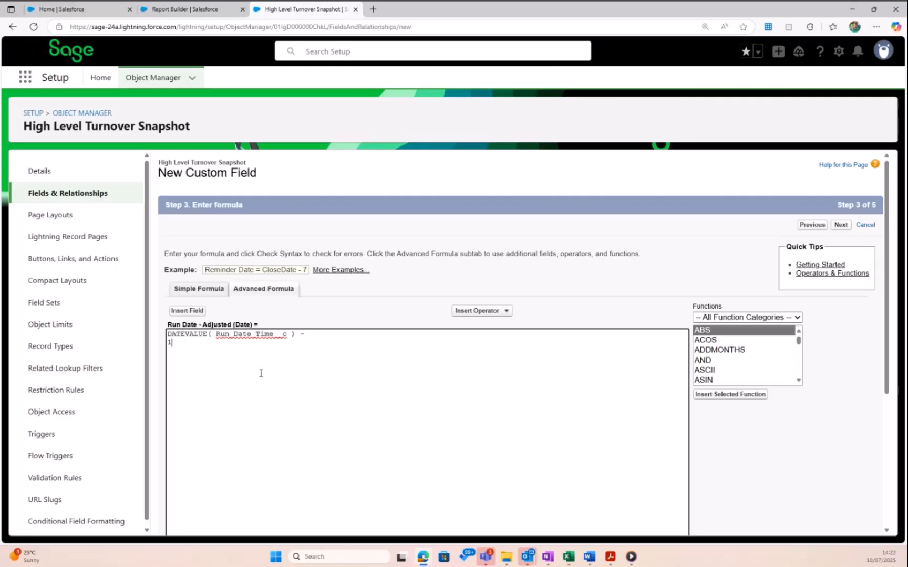
scroll(260, 373, "down", 4)
left_click(184, 340)
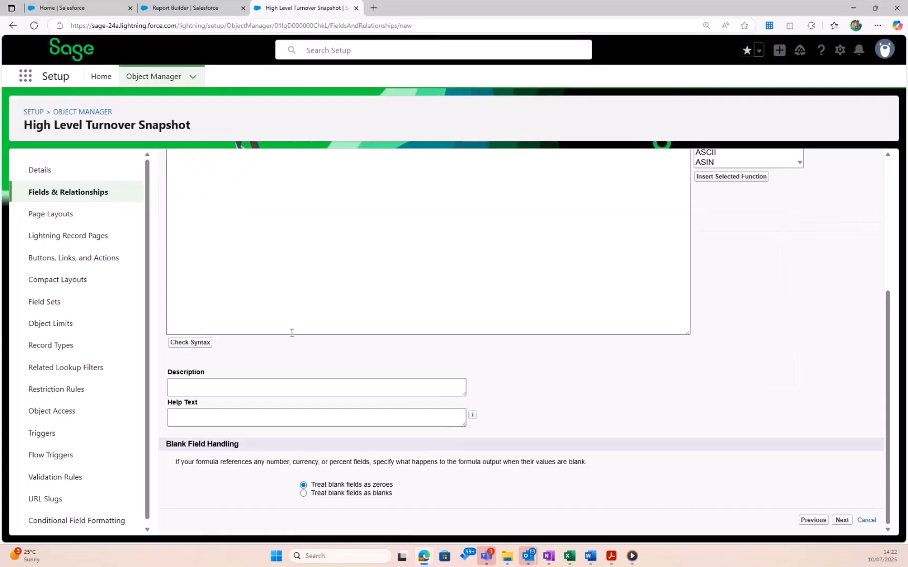
scroll(387, 334, "down", 2)
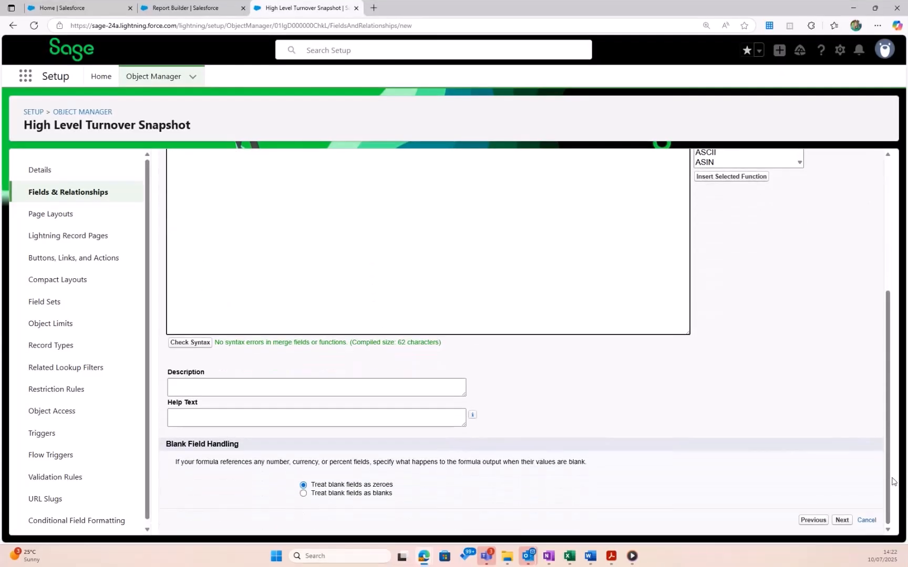
Save the Run Date - Adjusted field with default blank handling, field-level security and page layout.
left_click(842, 520)
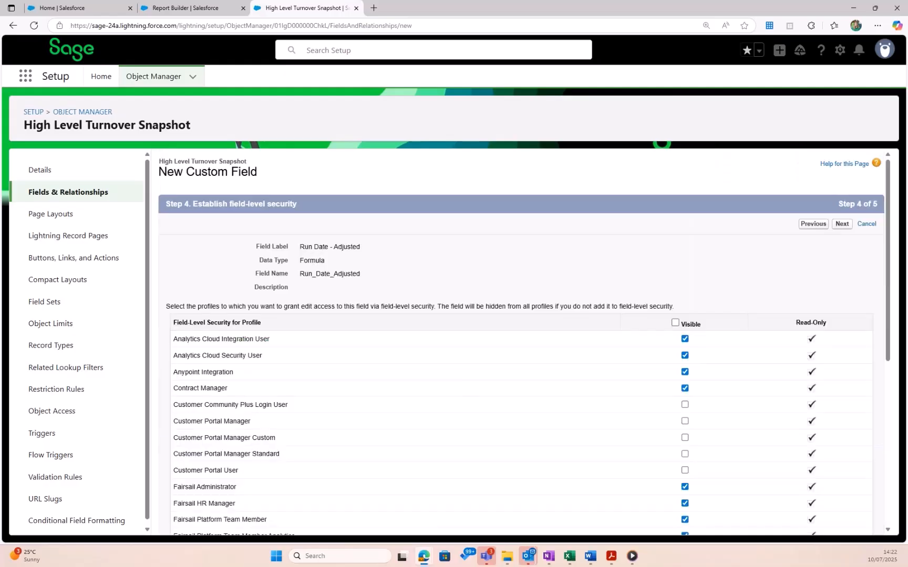
left_click(841, 225)
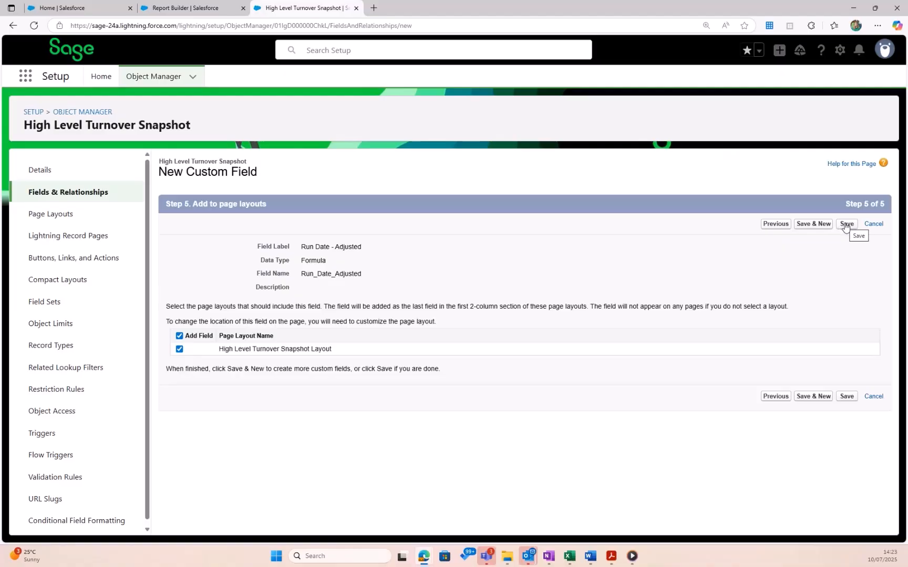
left_click(846, 227)
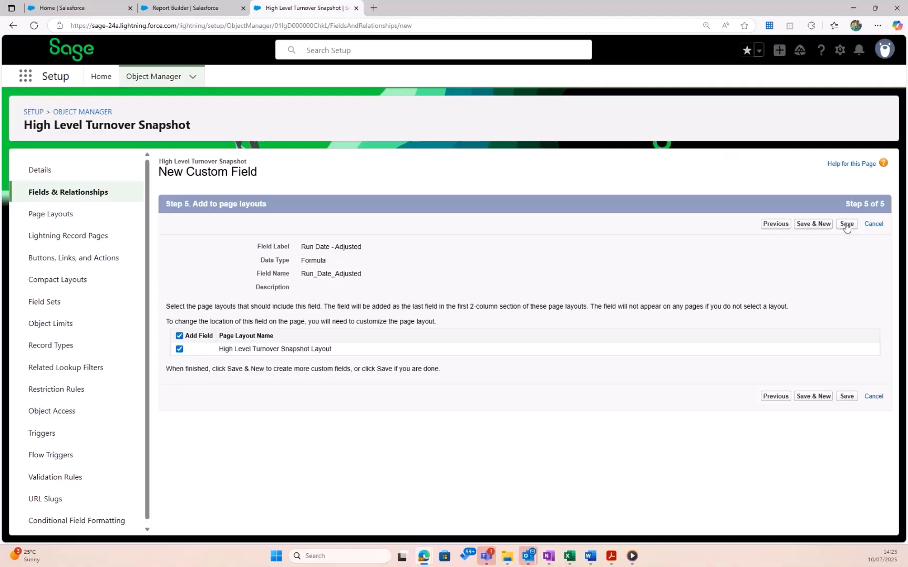